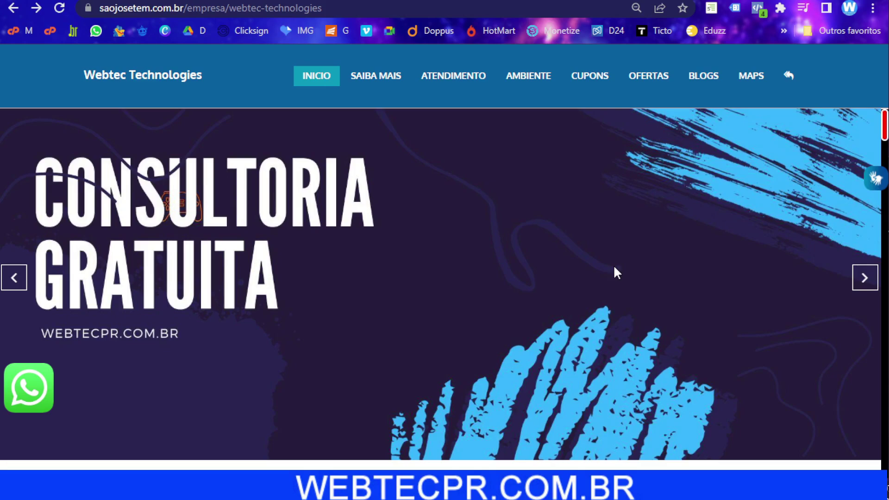
Review the public company page's banner, Atendimento and Sobre Nós sections, highlighting the Atendimento heading.
scroll(615, 272, "down", 7)
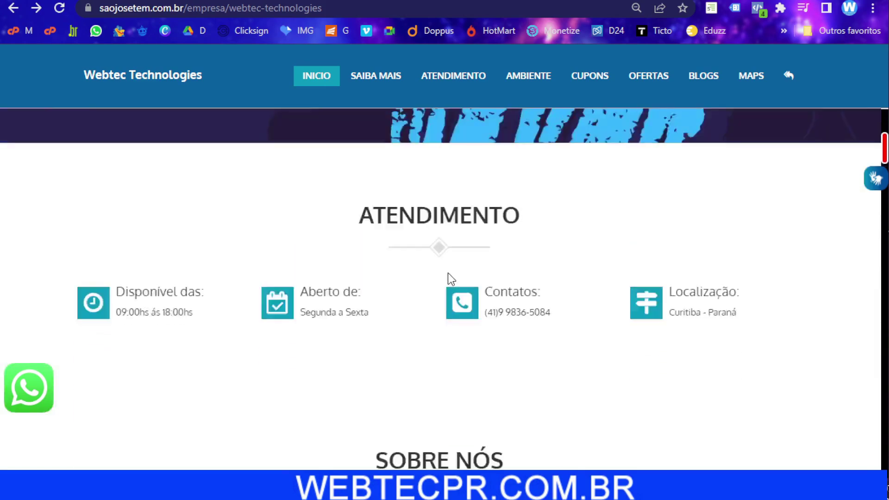
scroll(449, 278, "up", 7)
scroll(472, 276, "down", 8)
left_click_drag(366, 173, 584, 174)
scroll(467, 274, "down", 4)
scroll(465, 269, "up", 8)
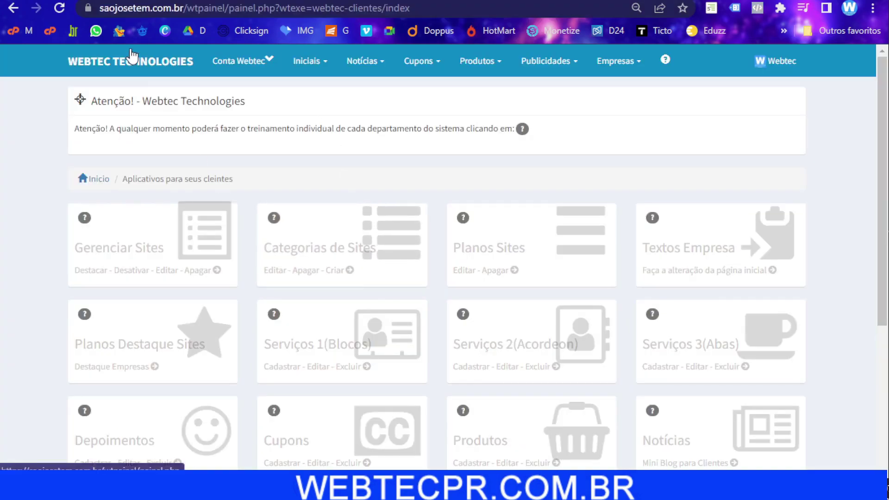
Open the Textos Empresa settings from the Gestão de Sites area of the admin panel.
left_click(132, 55)
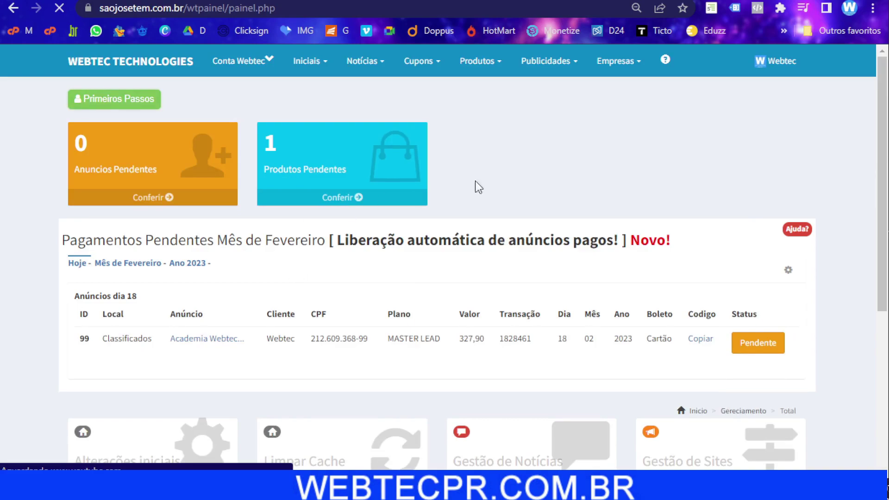
scroll(560, 252, "down", 6)
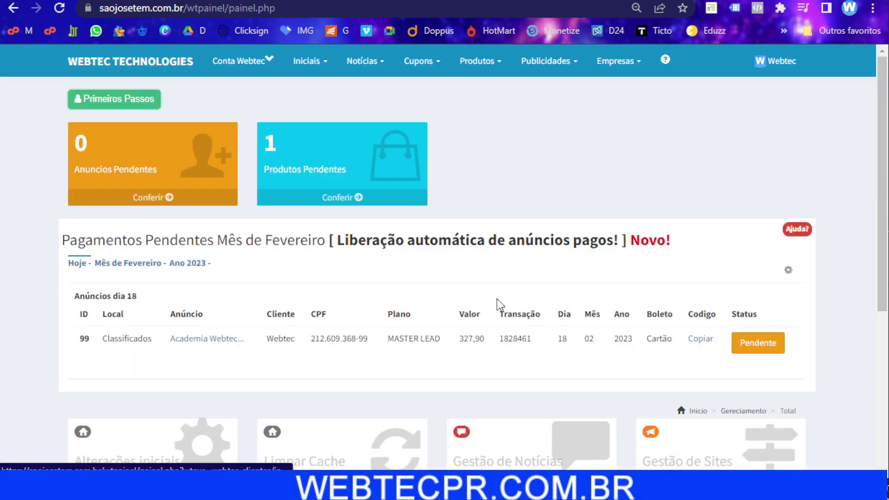
scroll(497, 299, "down", 6)
left_click(524, 310)
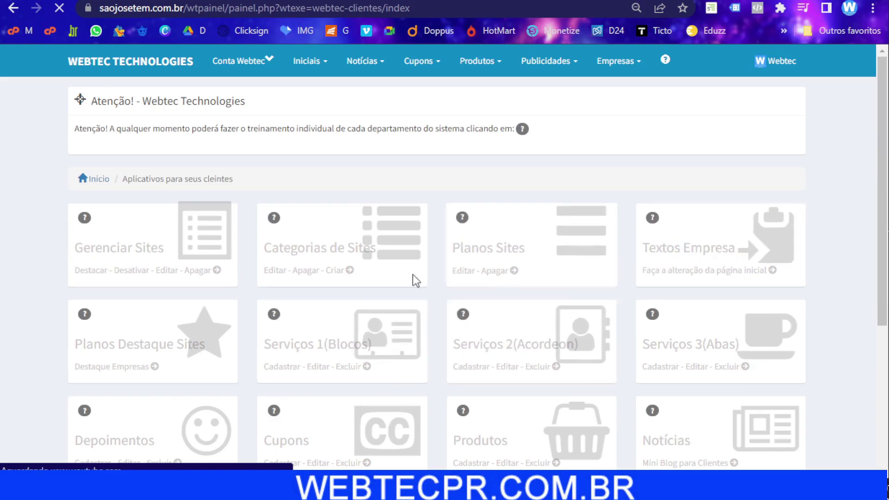
left_click(362, 285)
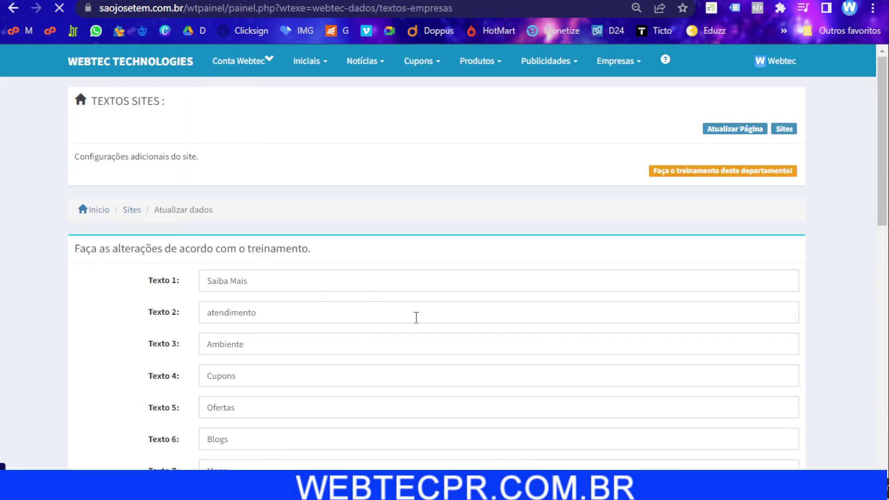
Compare the public site's menu labels, and set Texto 1 to "Sobre Nós".
left_click(361, 1)
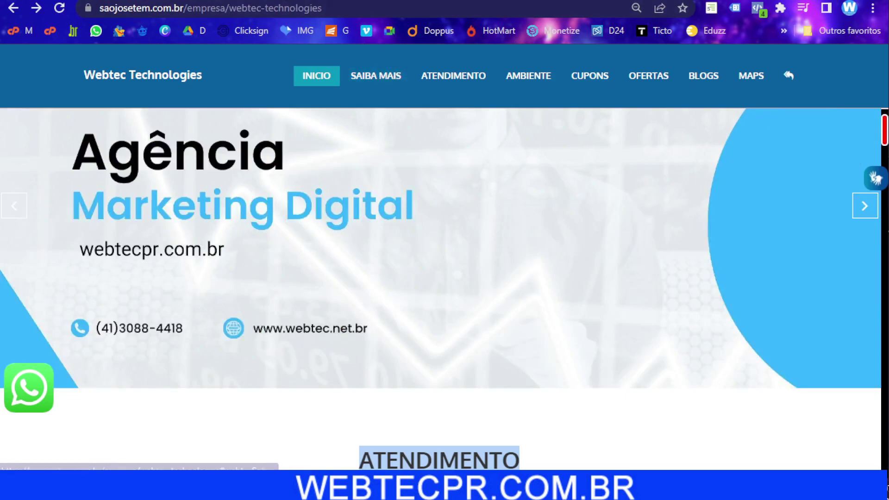
left_click(352, 0)
left_click(179, 280)
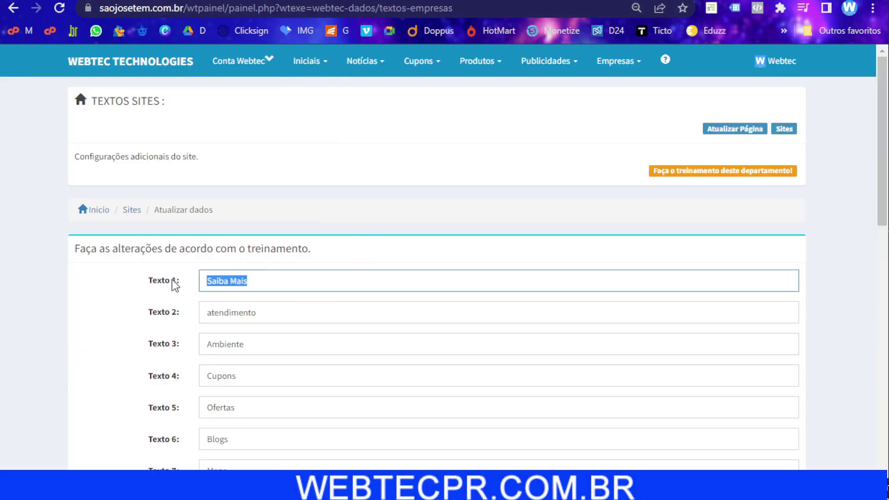
type("Sobre")
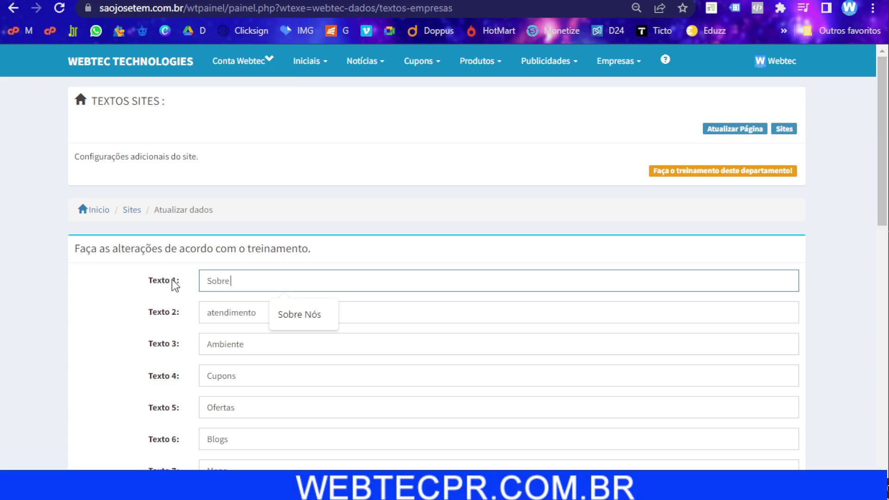
left_click(324, 317)
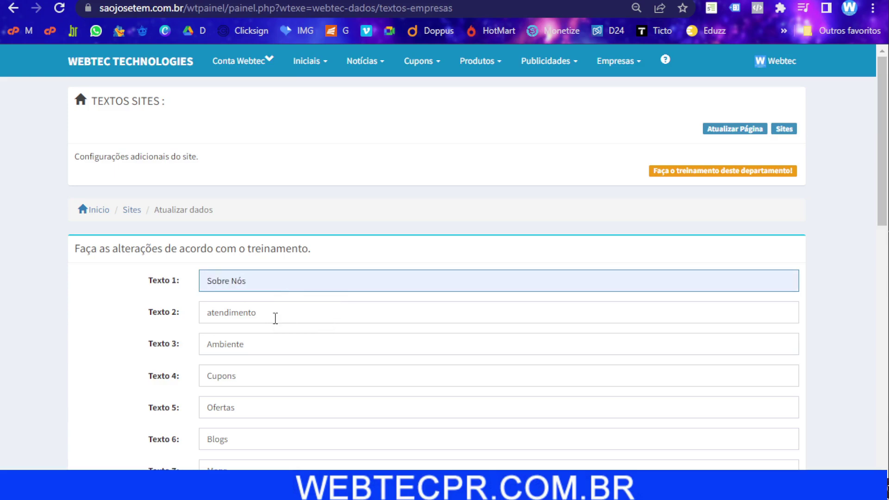
Check the Atendimento and Ambiente labels on the public site, and set Texto 3 to "Fotos".
left_click(367, 1)
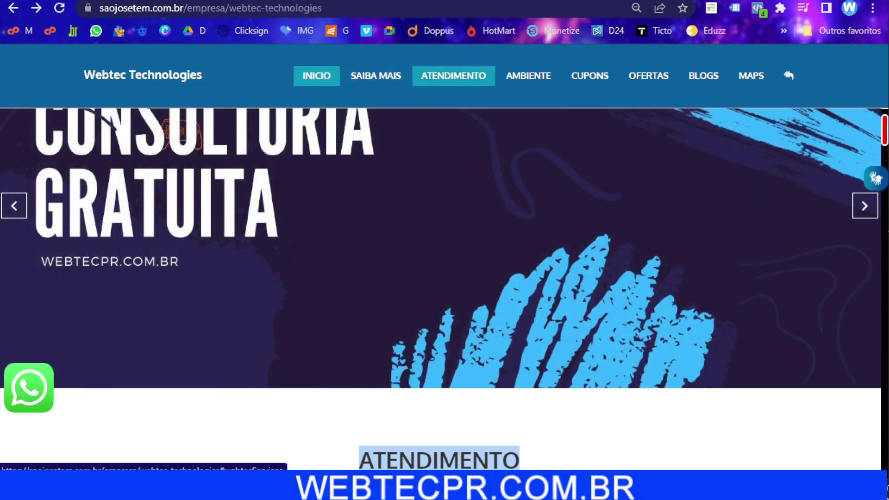
key("alt+Right")
scroll(277, 326, "down", 3)
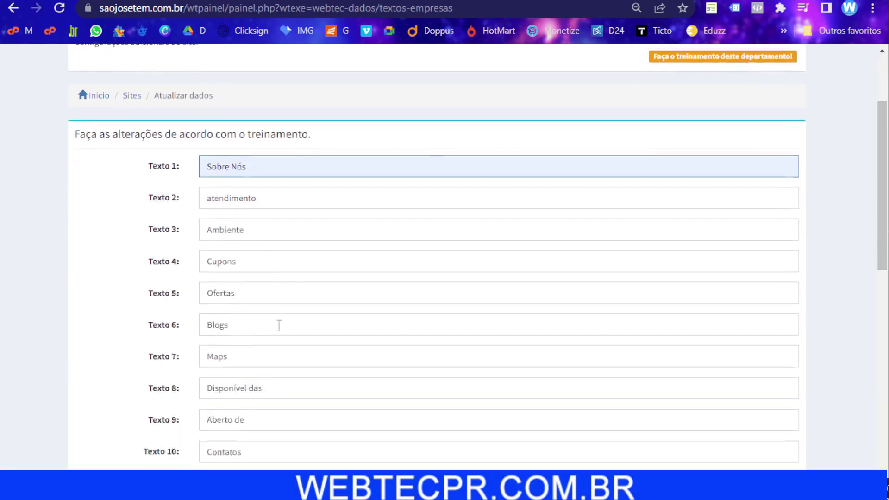
key("alt+Left")
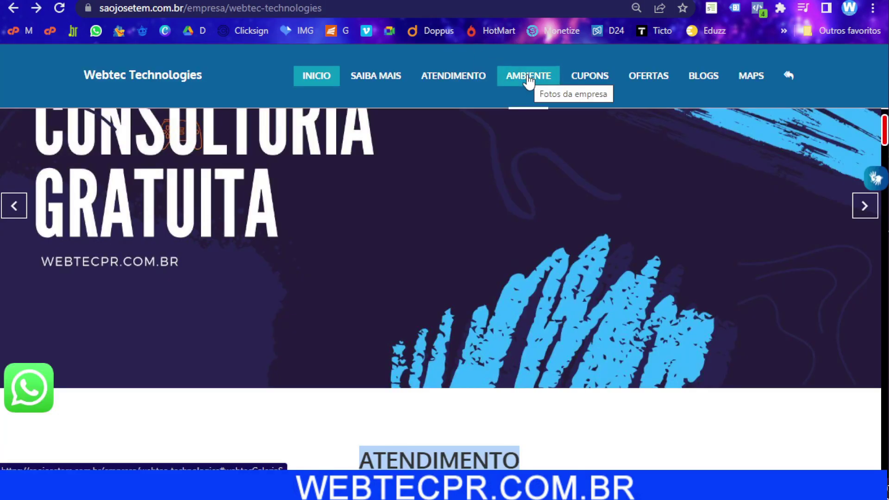
key("alt+Right")
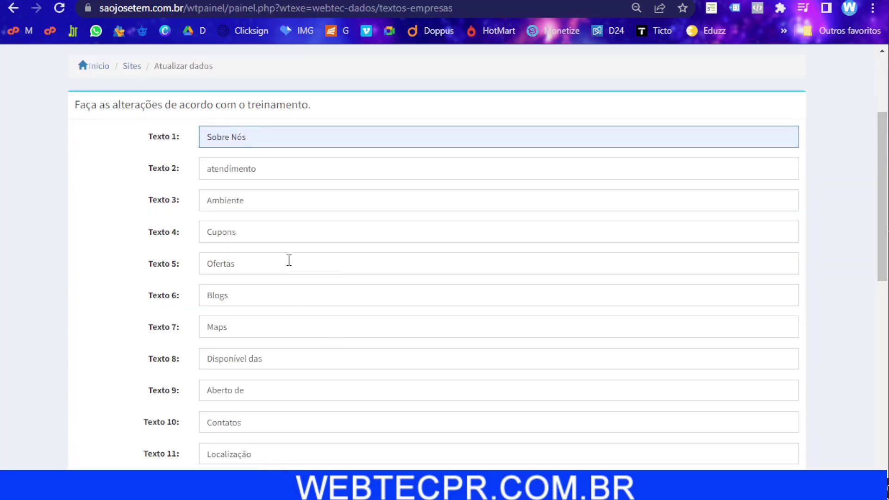
left_click(188, 203)
type("Fotos")
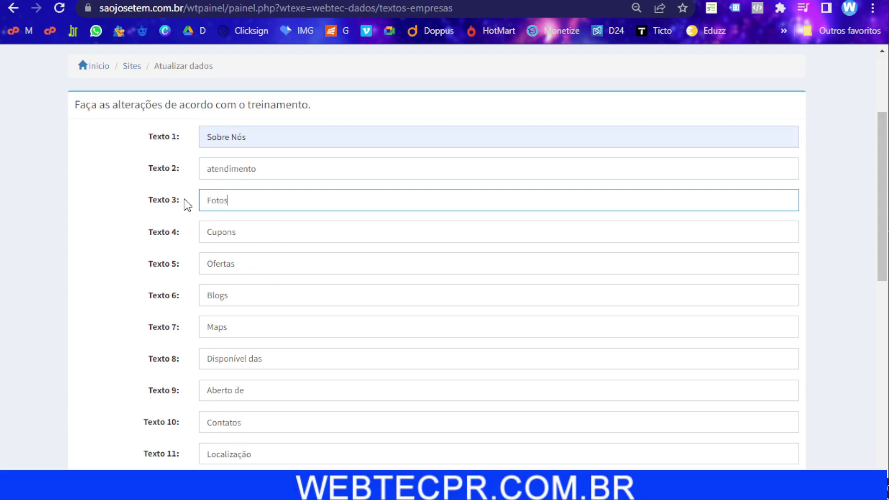
Check the public site's menu again, and replace Texto 5 with "Serviços e Produtos".
left_click(345, 1)
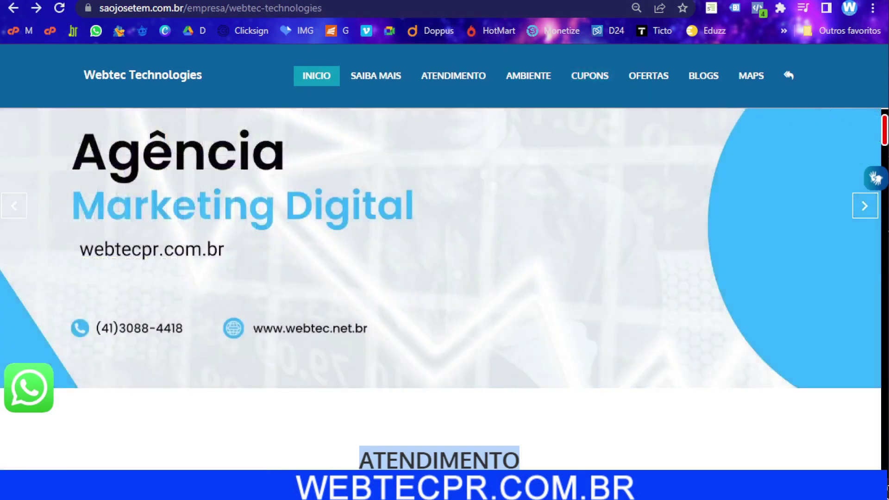
left_click(260, 1)
scroll(355, 278, "down", 3)
scroll(278, 227, "up", 1)
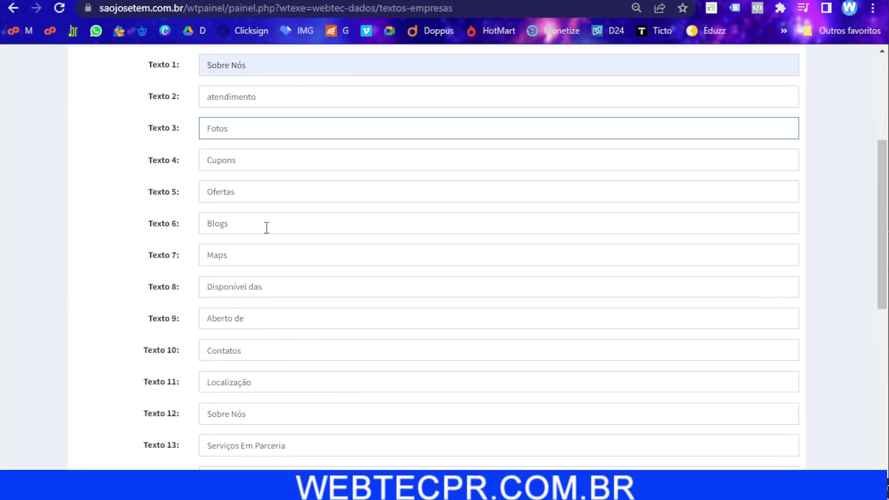
left_click_drag(257, 197, 219, 200)
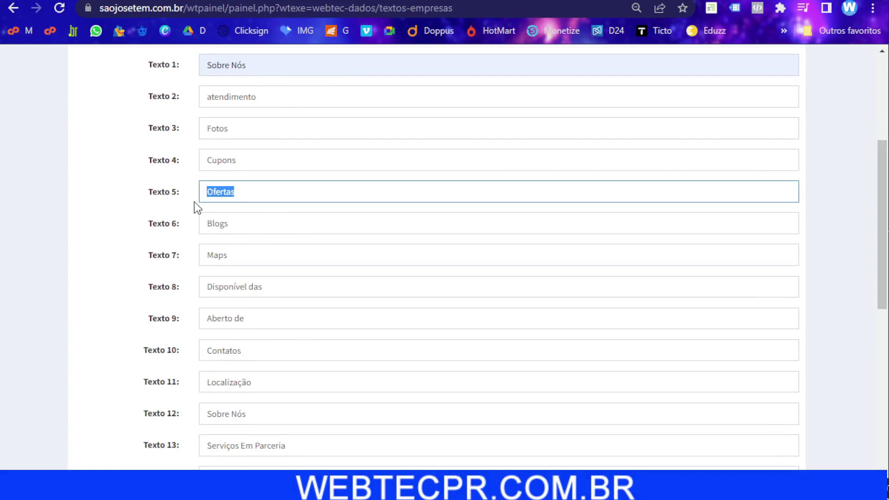
type("Produtos e")
key("BackSpace")
key("BackSpace")
key("BackSpace")
key("BackSpace")
key("BackSpace")
key("BackSpace")
key("BackSpace")
key("BackSpace")
key("BackSpace")
key("BackSpace")
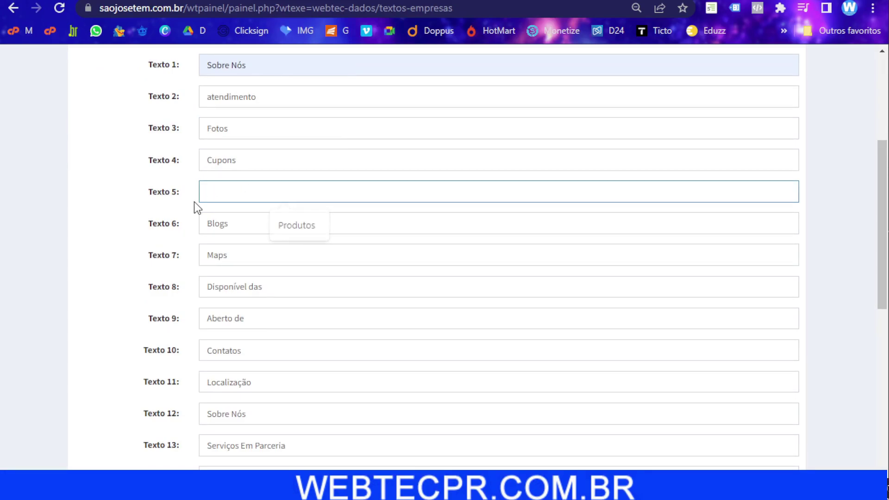
type("Servi")
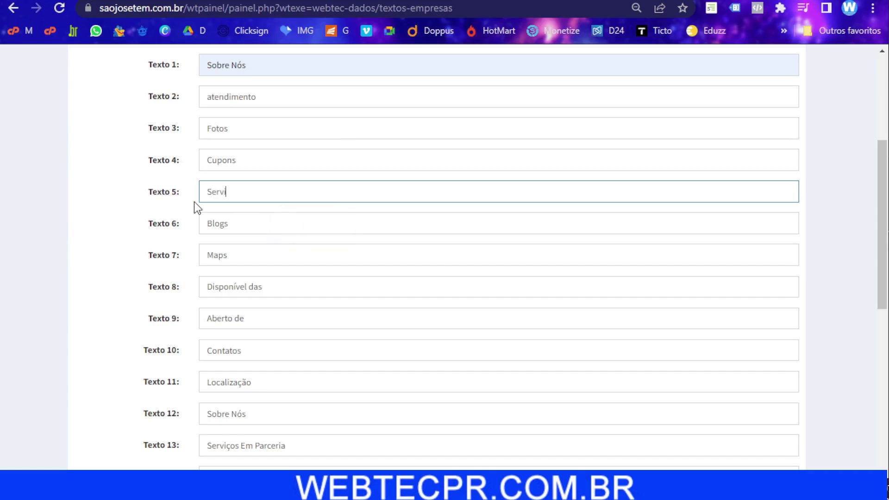
type("ços e Produut")
key("BackSpace")
key("BackSpace")
type("utos")
Copy "Serviços e Produtos" from Texto 5 and paste it over the wording of Texto 14.
scroll(341, 383, "down", 5)
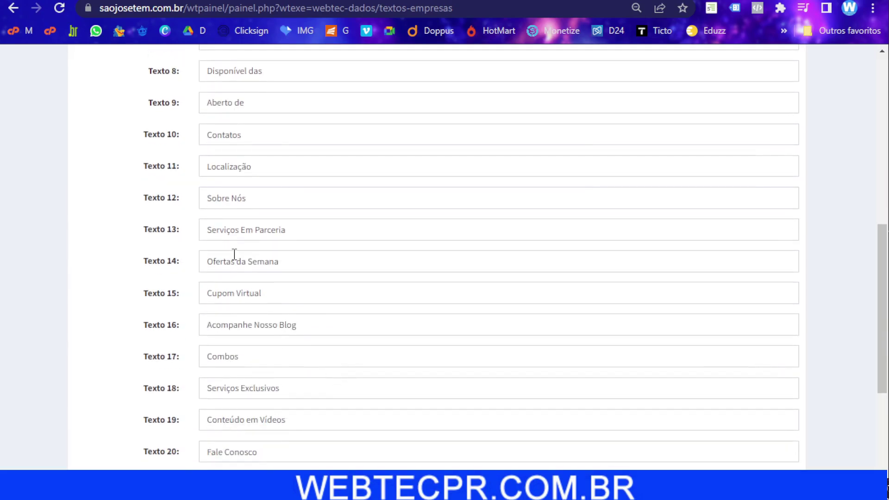
scroll(278, 304, "up", 5)
scroll(302, 310, "down", 6)
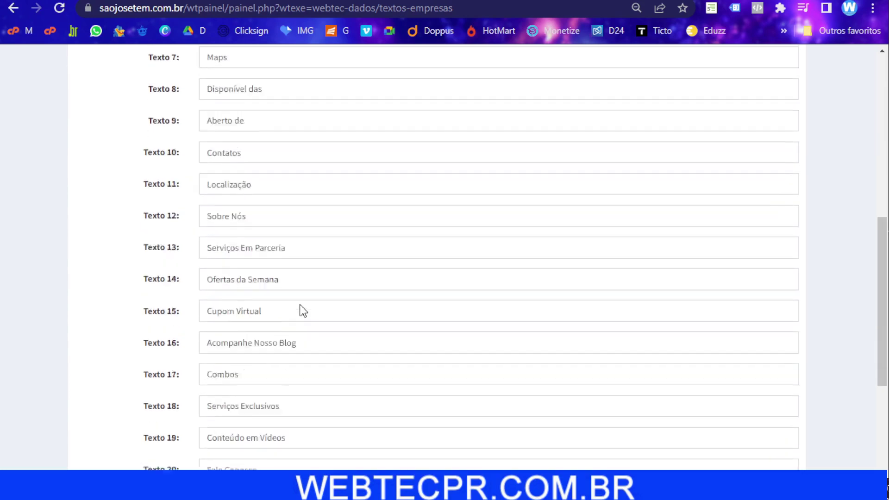
scroll(311, 315, "down", 3)
scroll(260, 305, "up", 2)
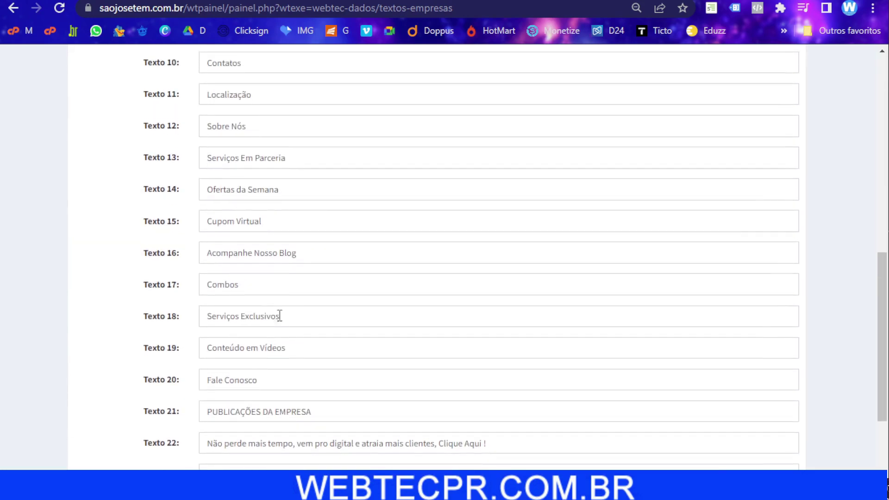
scroll(268, 243, "up", 5)
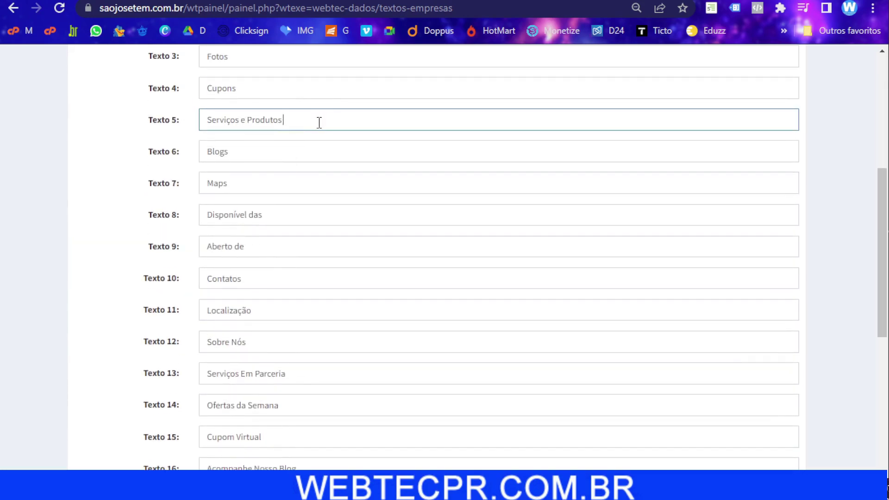
left_click_drag(319, 122, 213, 131)
left_click(250, 122)
left_click_drag(310, 123, 167, 124)
key("ctrl+c")
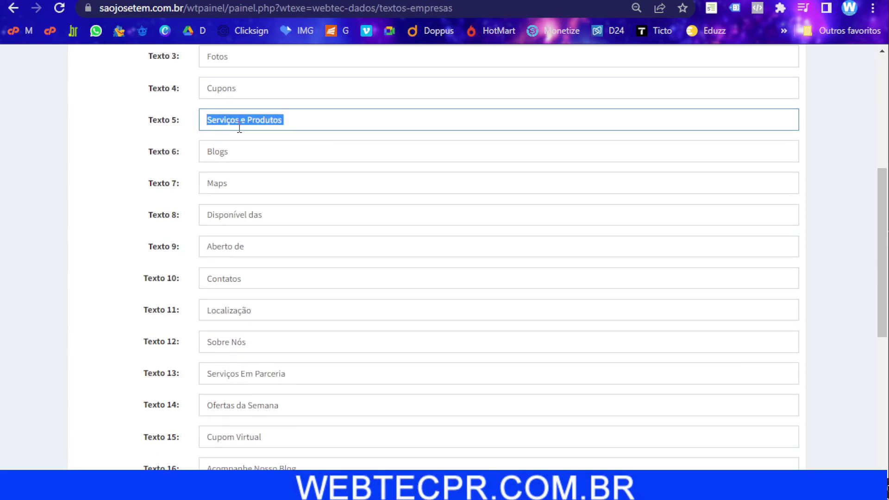
left_click_drag(251, 123, 197, 128)
key("BackSpace")
scroll(300, 218, "down", 7)
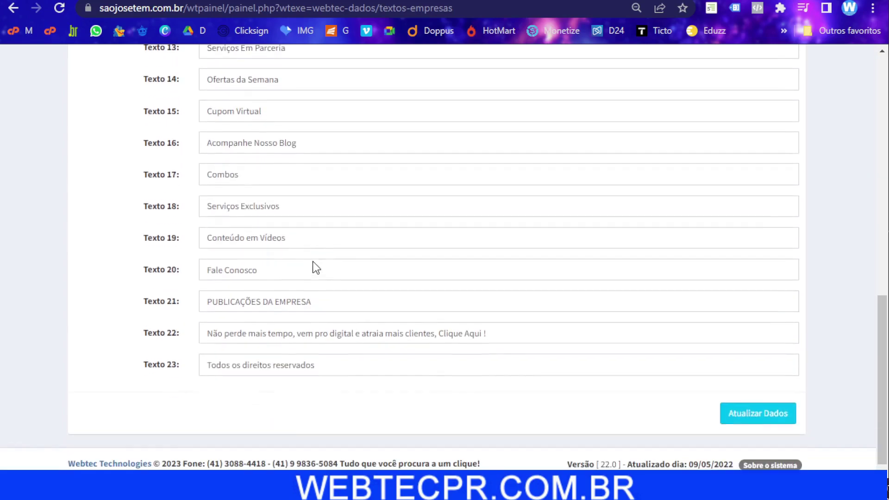
scroll(311, 268, "up", 3)
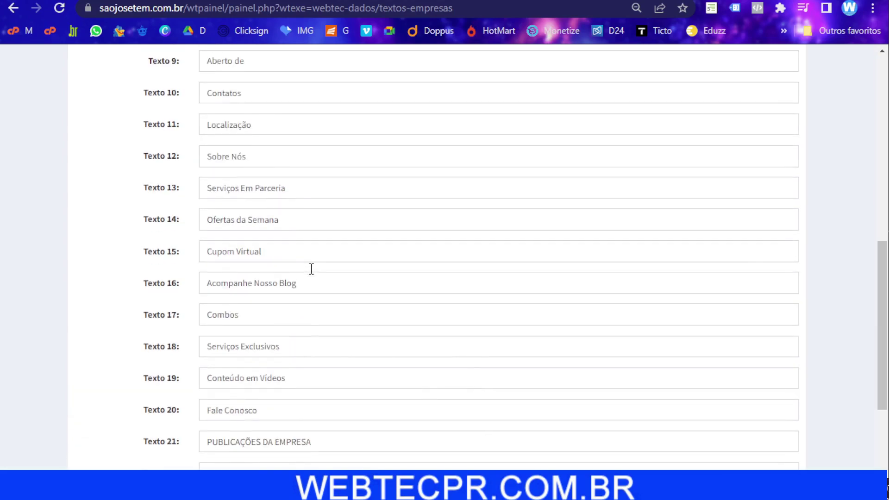
left_click_drag(288, 226, 165, 228)
key("ctrl+v")
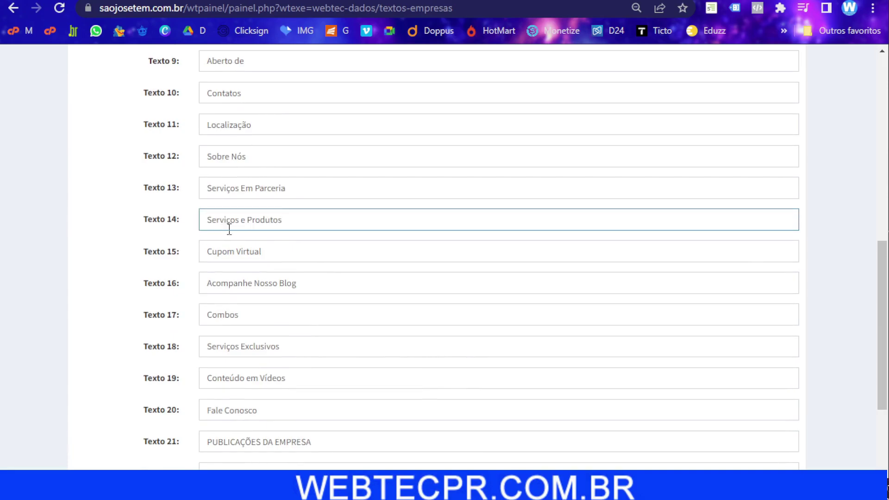
Shorten Texto 13 to "Serviços" by removing the words after it.
left_click_drag(285, 189, 240, 189)
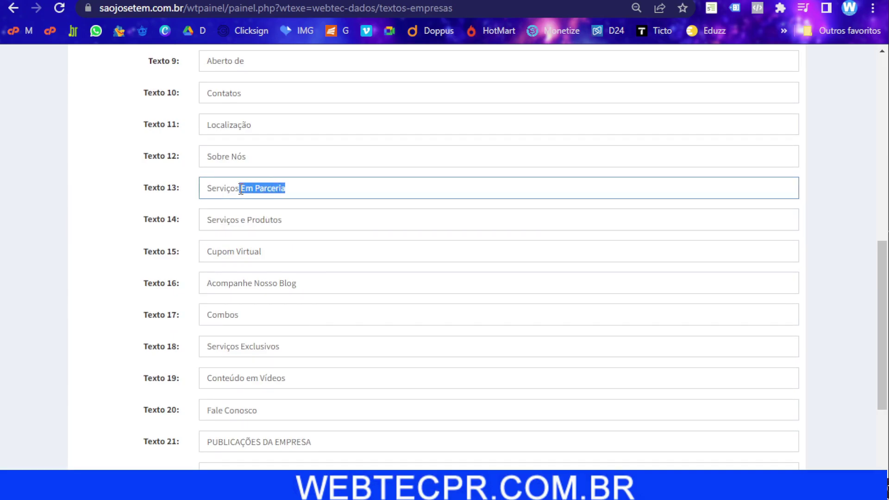
key("BackSpace")
scroll(310, 216, "down", 2)
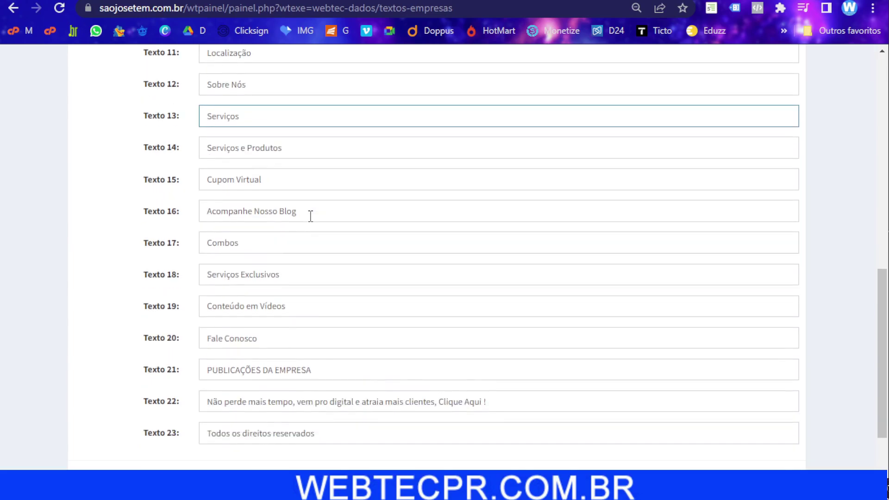
Set Texto 15 to "Cupom De Desconto" and Texto 16 to "Blog e Notícias".
scroll(247, 205, "down", 2)
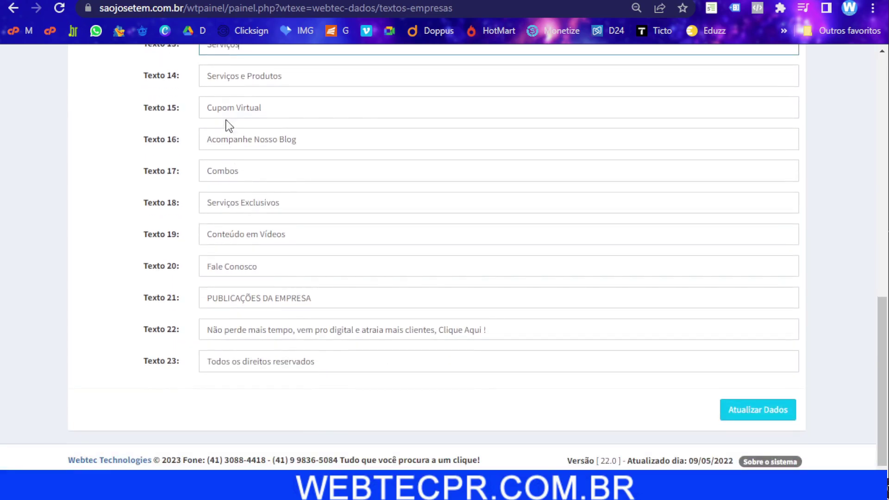
left_click_drag(238, 110, 376, 129)
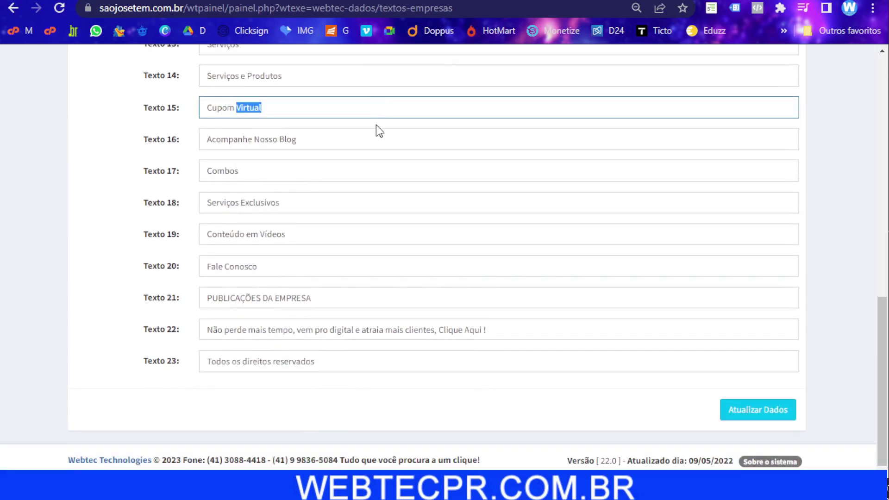
type("De Desconto")
left_click_drag(322, 140, 193, 141)
type("Blog e Notícias")
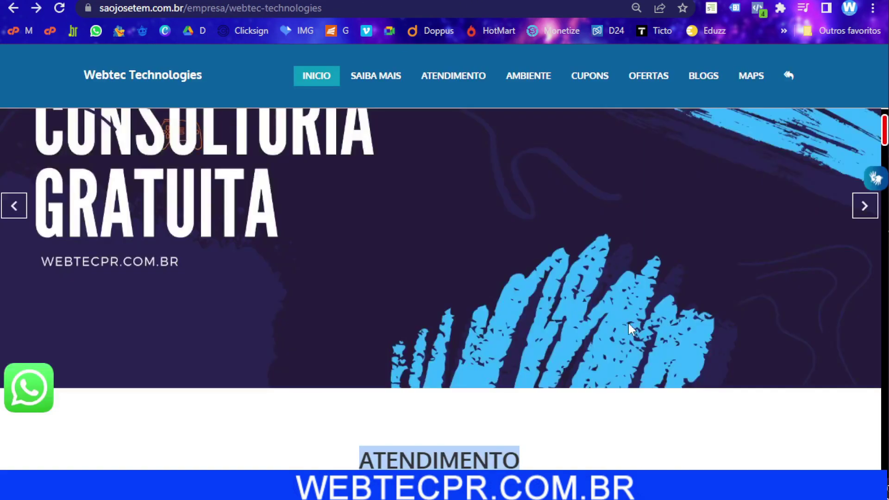
Check the section headings on the public page, and replace Texto 17 with "Faq" in the texts form.
scroll(629, 323, "down", 5)
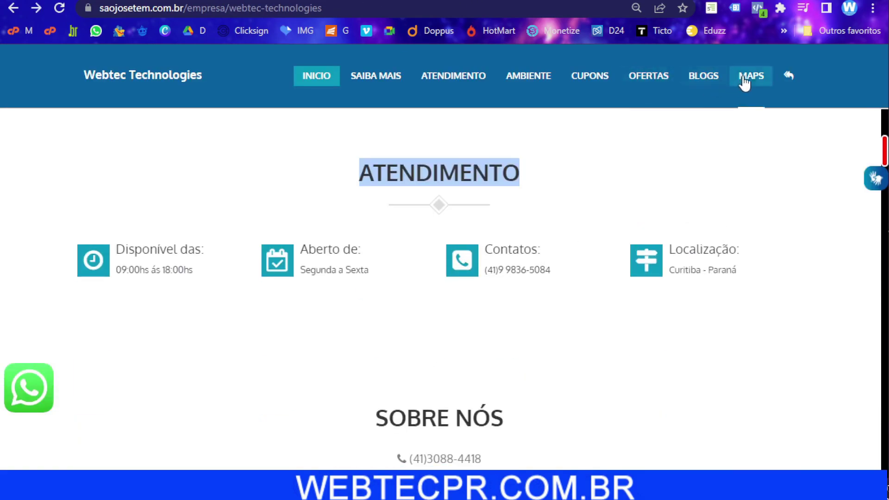
scroll(440, 297, "down", 10)
scroll(296, 290, "down", 15)
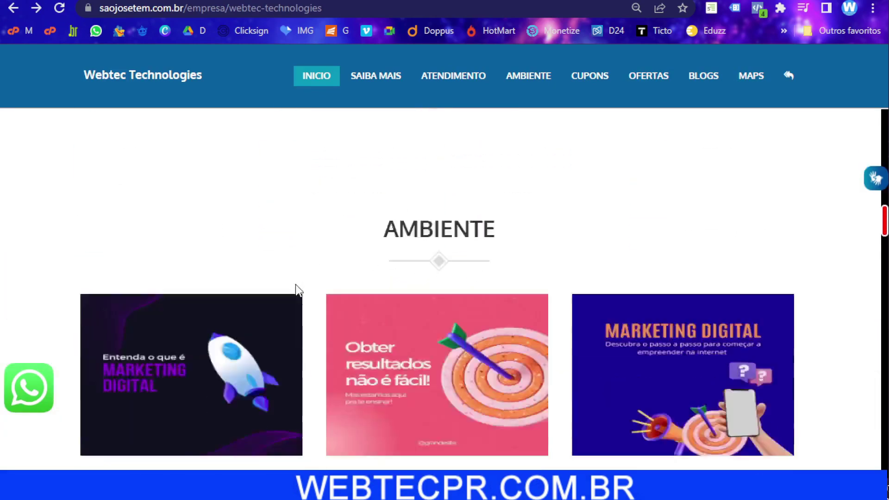
scroll(342, 285, "down", 15)
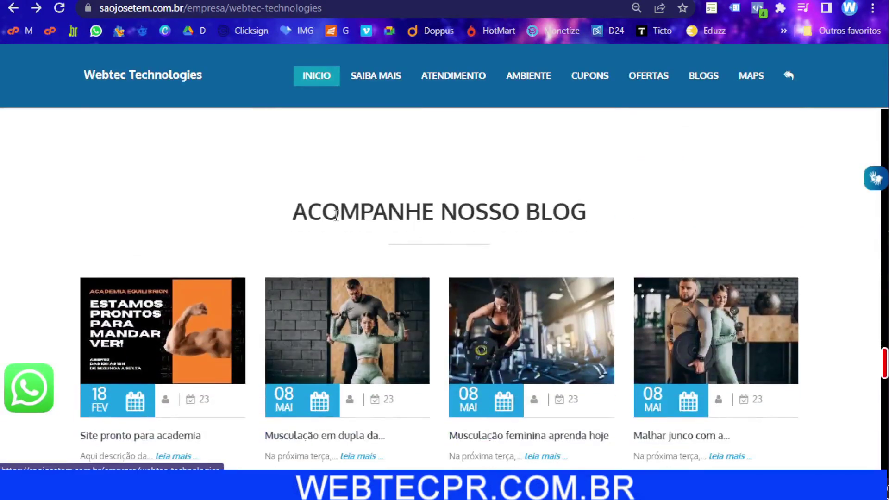
scroll(459, 244, "down", 9)
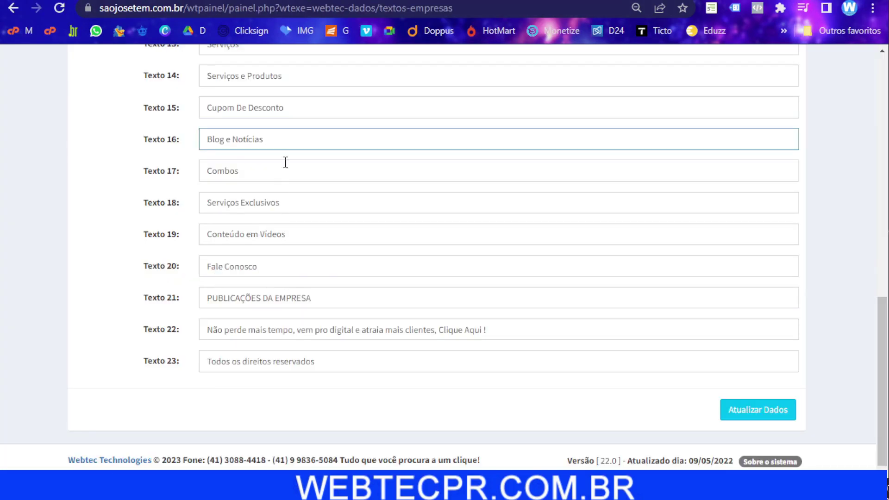
key("Tab")
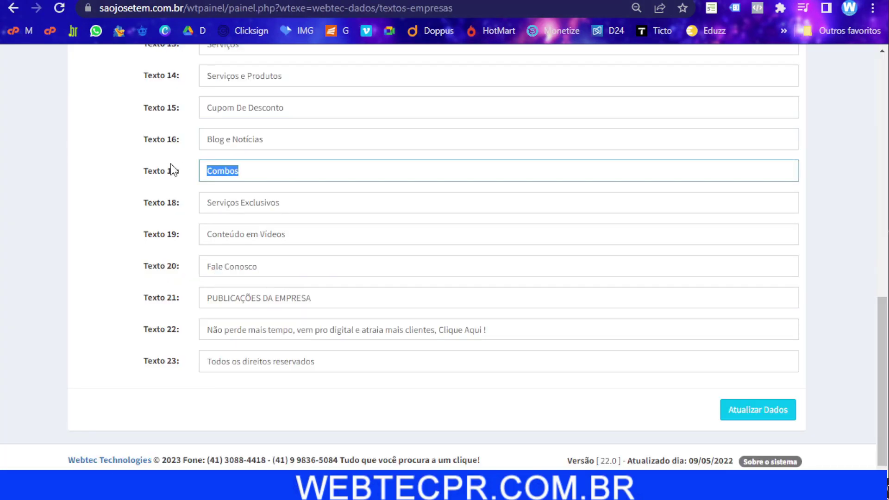
type("FaQ")
key("BackSpace")
type("q")
Set Texto 19 to "Vídeos" and save the updated site texts.
left_click_drag(280, 203, 267, 207)
key("Tab")
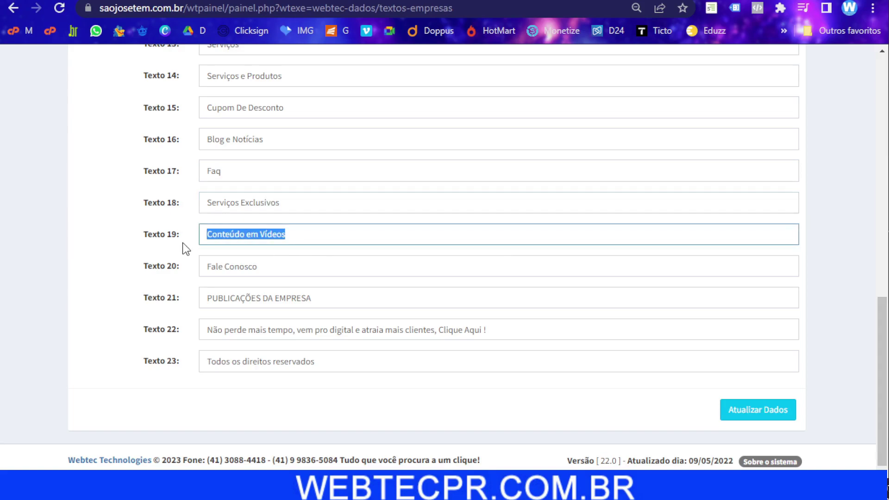
type("B")
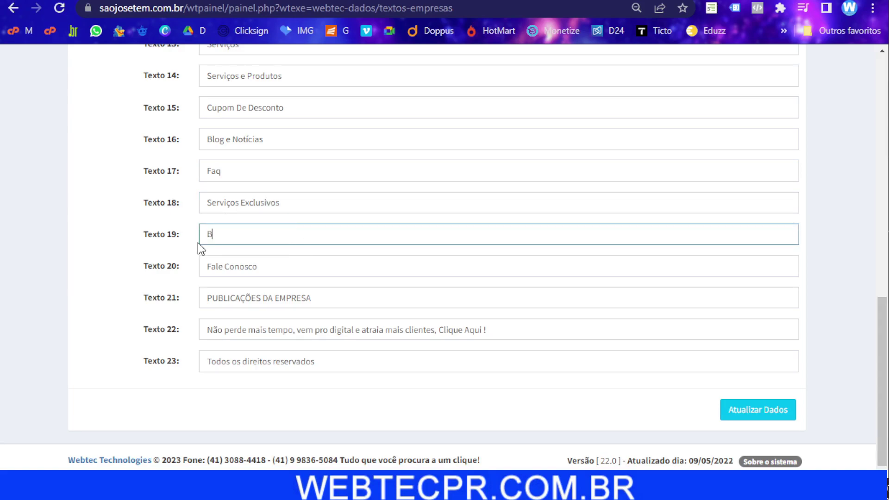
type("Vídeos")
left_click(737, 410)
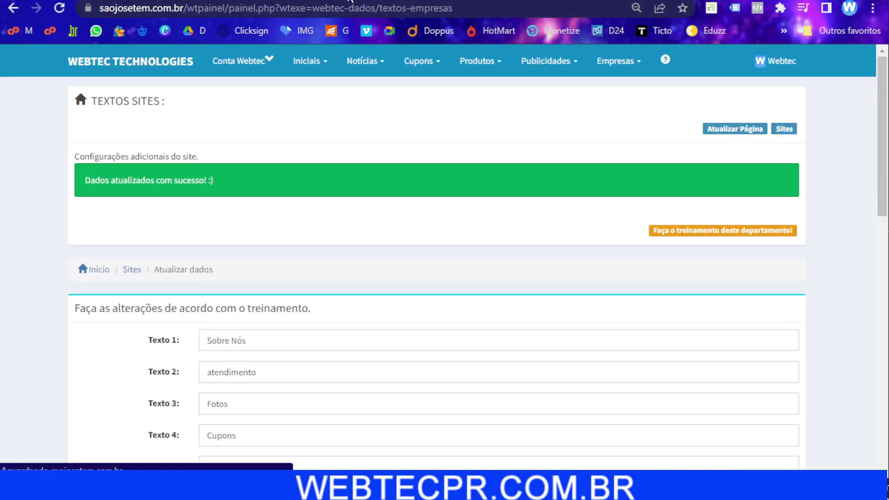
Reload the public company page and review its menu and section headings down to Serviços e Produtos.
left_click(350, 1)
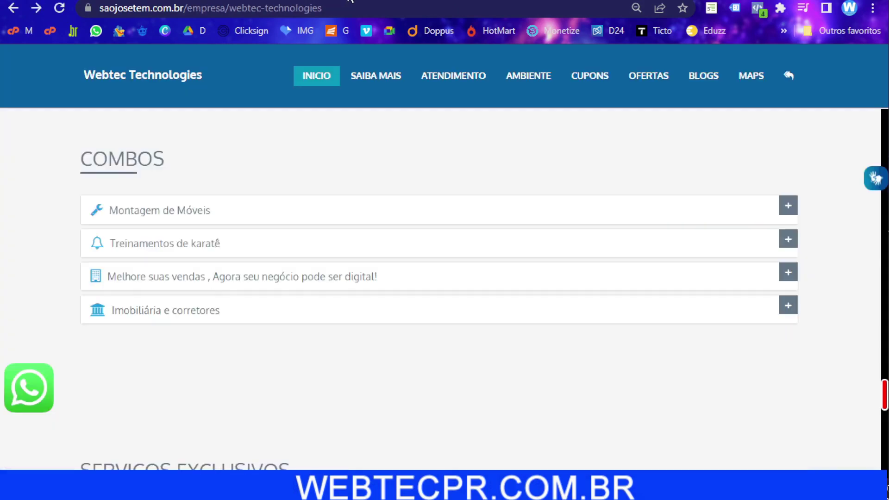
left_click(60, 7)
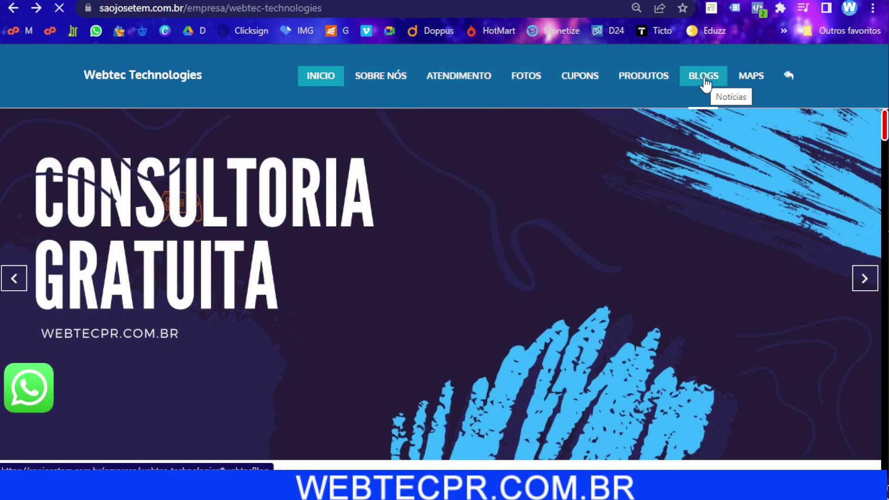
scroll(480, 226, "down", 15)
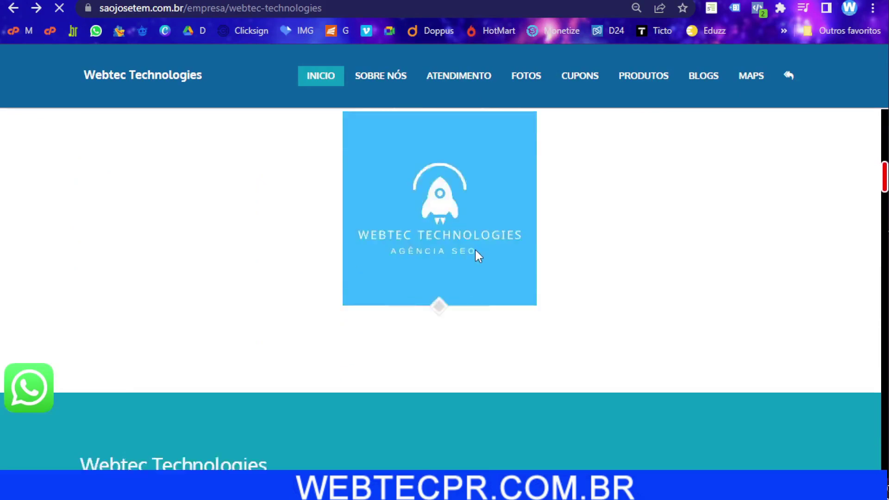
scroll(487, 241, "down", 6)
scroll(493, 237, "up", 20)
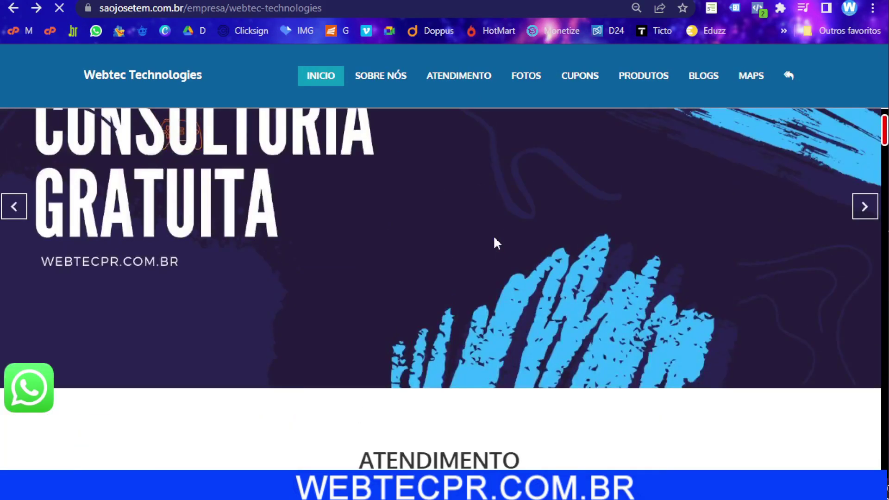
scroll(488, 237, "down", 6)
scroll(442, 270, "down", 10)
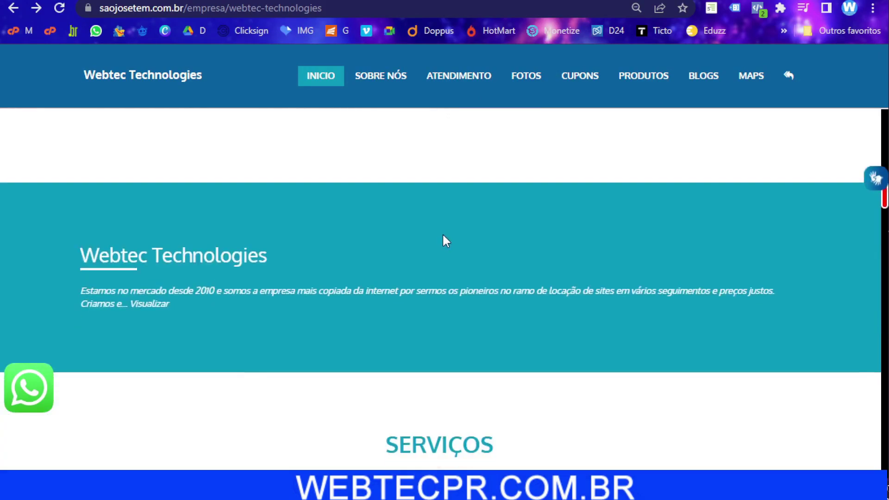
scroll(222, 225, "down", 3)
scroll(528, 183, "down", 5)
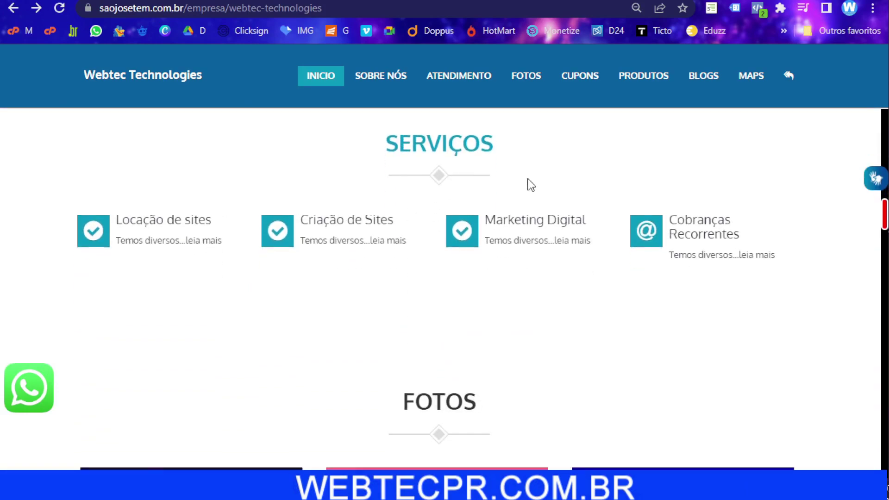
left_click_drag(405, 201, 579, 208)
scroll(496, 209, "down", 10)
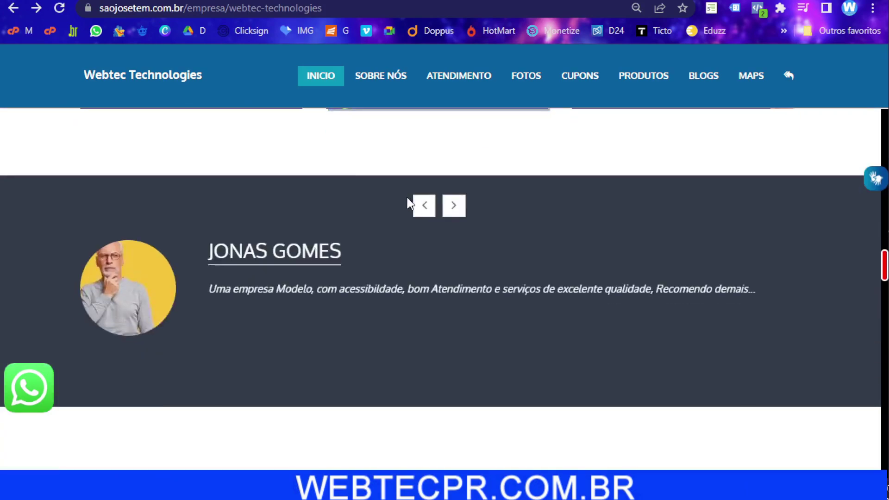
scroll(342, 237, "down", 8)
scroll(322, 207, "up", 3)
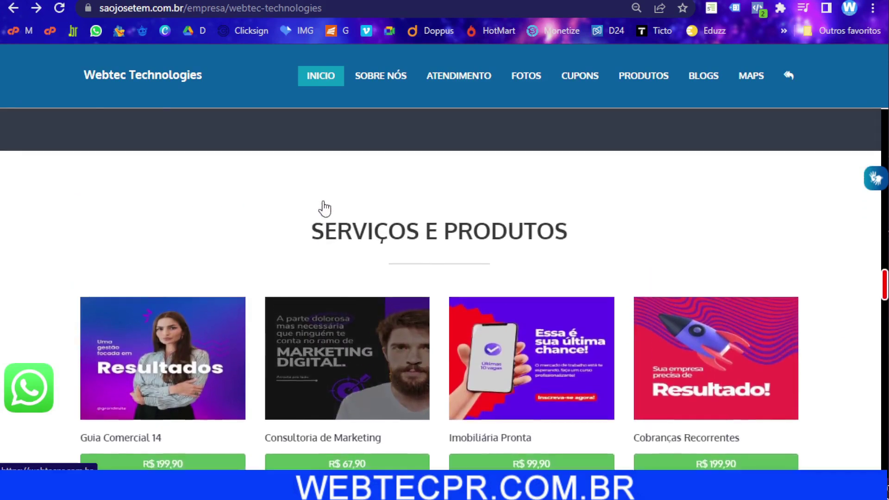
left_click_drag(314, 264, 583, 276)
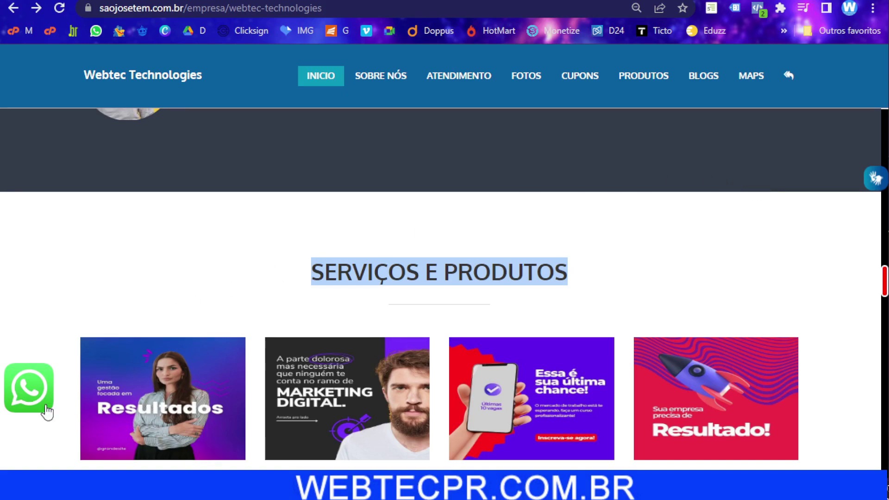
Copy the link address of the public page's WhatsApp button and open the admin panel's home in a new tab.
right_click(31, 390)
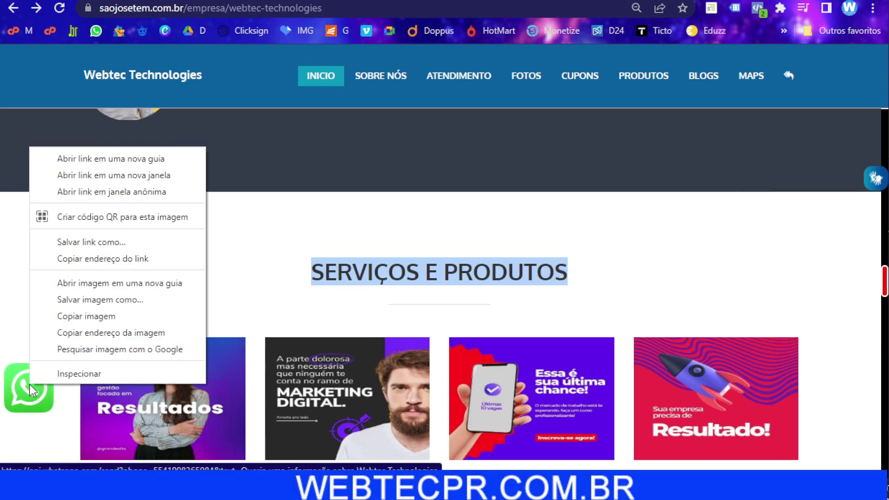
left_click(82, 257)
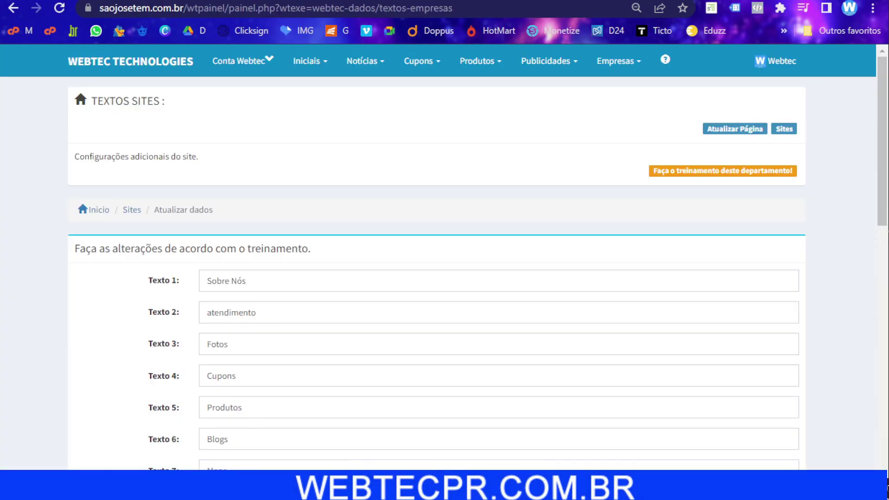
right_click(149, 62)
left_click(185, 148)
left_click(239, 1)
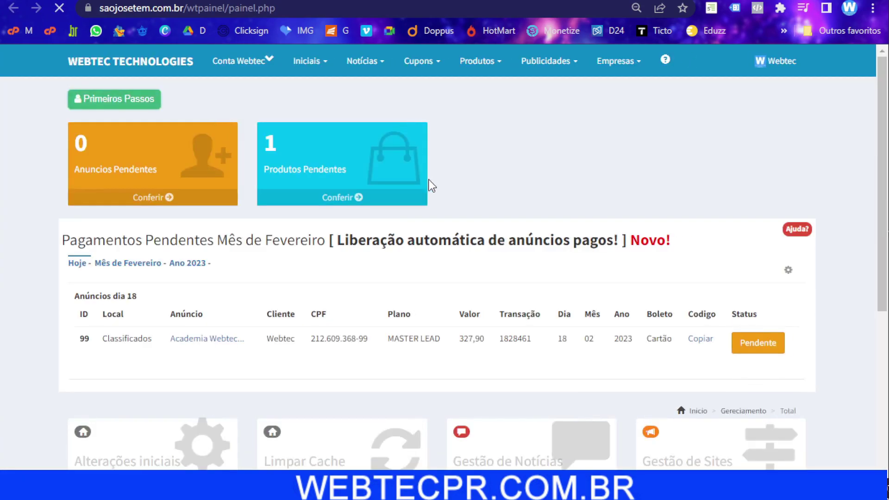
Go to the client sites' Produtos list and open the Cobranças Recorrentes product for editing.
scroll(539, 274, "down", 4)
scroll(539, 274, "down", 2)
scroll(503, 300, "up", 6)
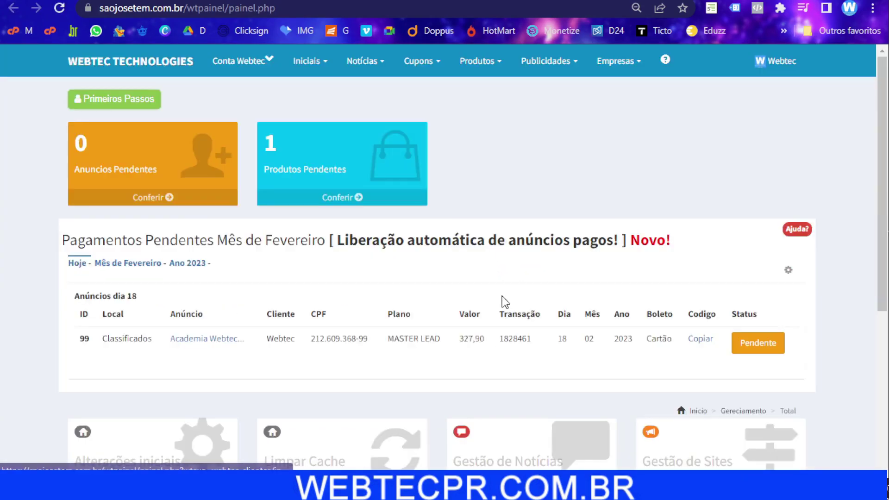
scroll(488, 342, "down", 5)
left_click(516, 304)
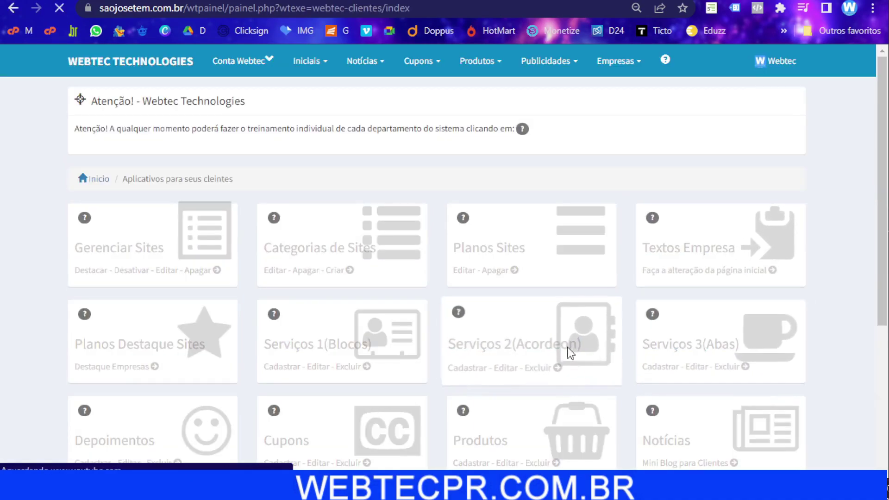
scroll(181, 357, "down", 1)
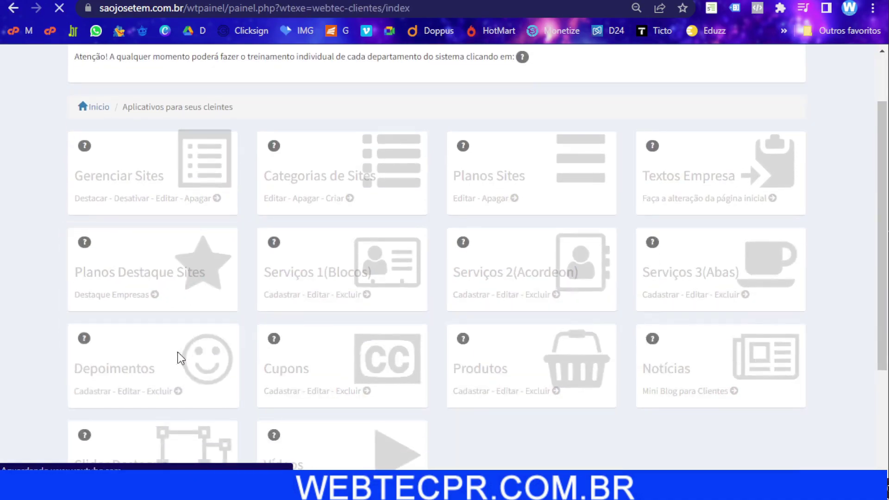
scroll(394, 384, "up", 1)
scroll(519, 403, "down", 2)
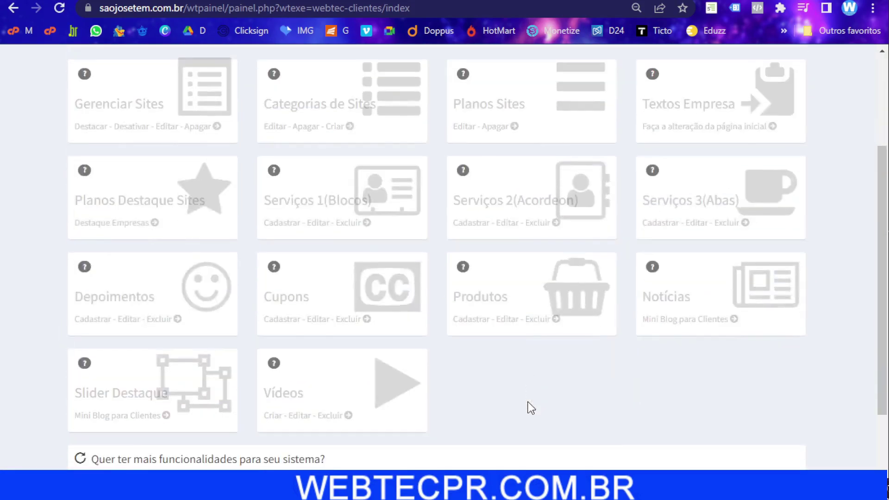
left_click(480, 297)
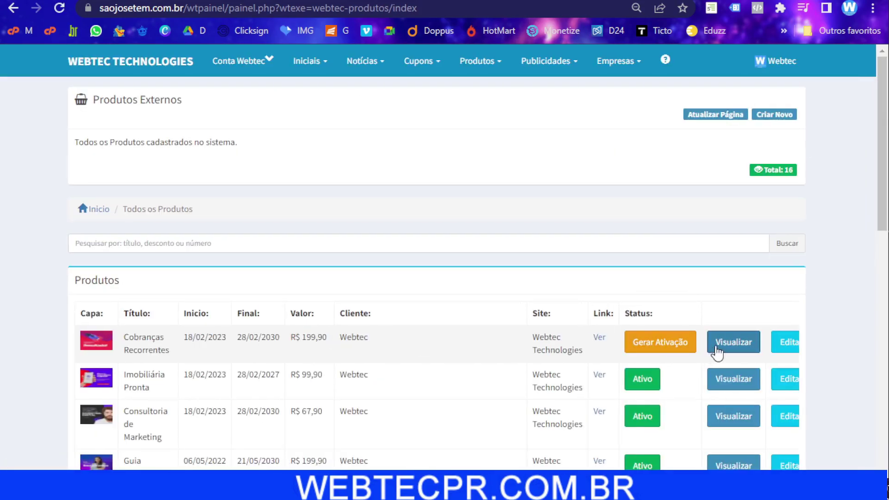
left_click(787, 351)
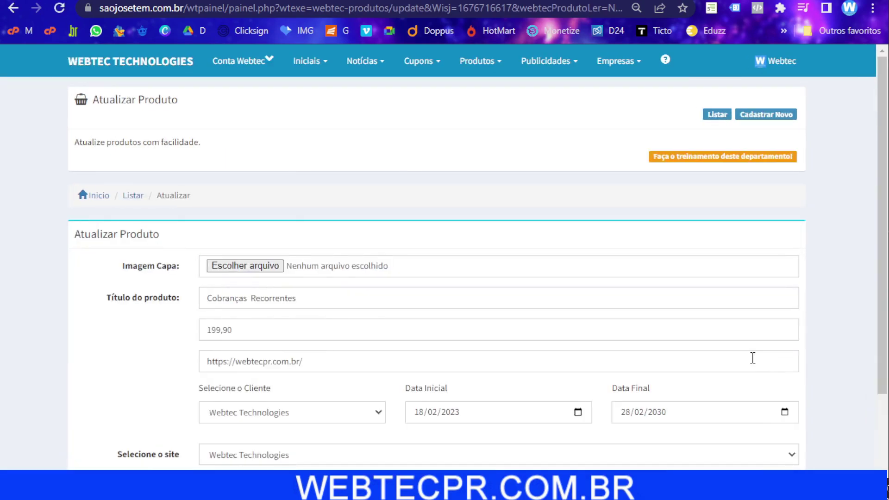
Replace the product's link with the copied WhatsApp address and point out the phone number in it.
scroll(753, 359, "down", 2)
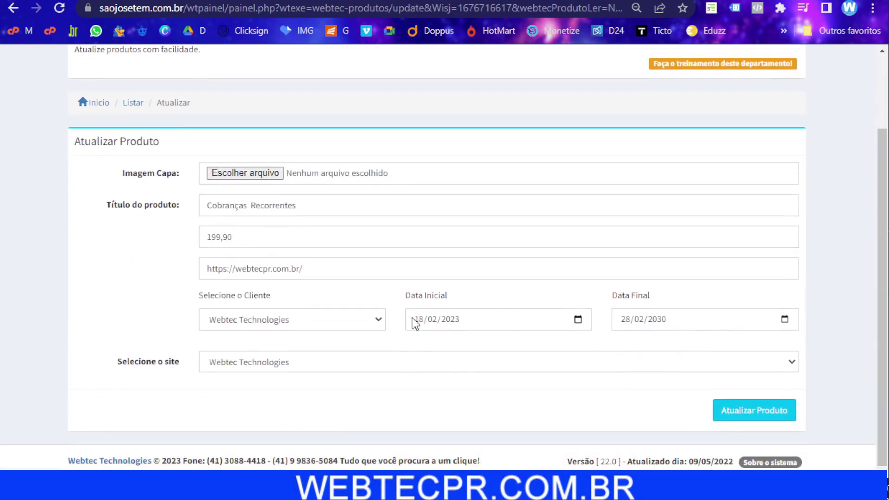
triple_click(344, 274)
key("ctrl+v")
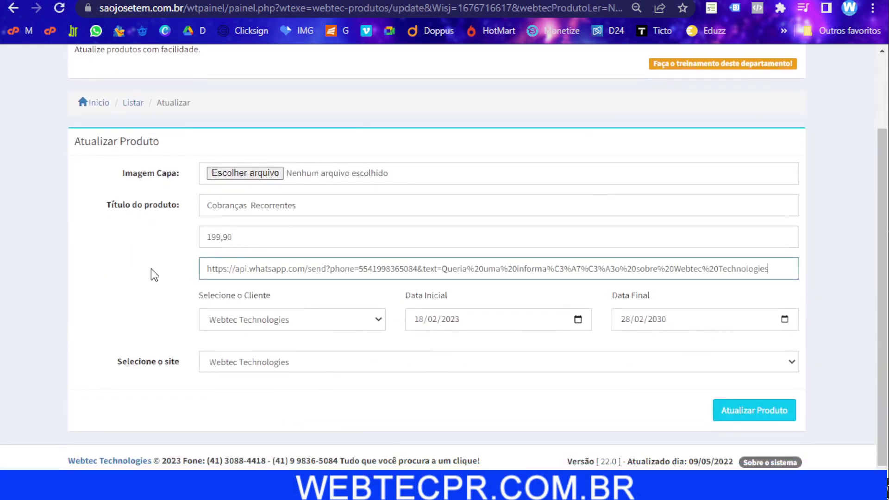
left_click_drag(368, 270, 420, 268)
left_click(382, 270)
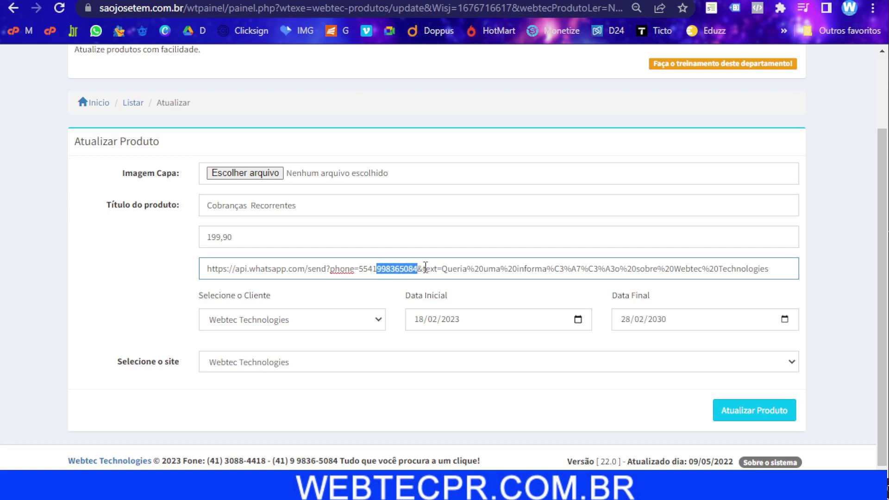
Change the link's message text to "Gostaria de mais informações sobre o sistema de cobranças" and save the product.
left_click(423, 269)
left_click_drag(444, 270, 798, 286)
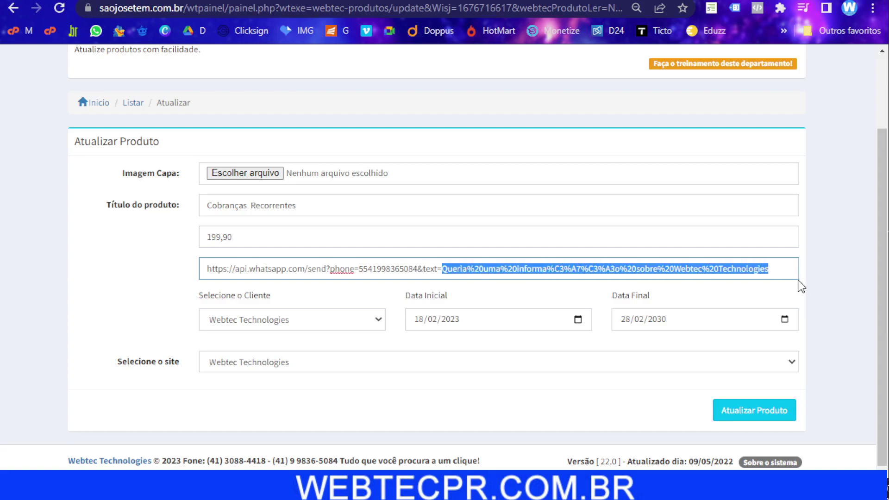
key("BackSpace")
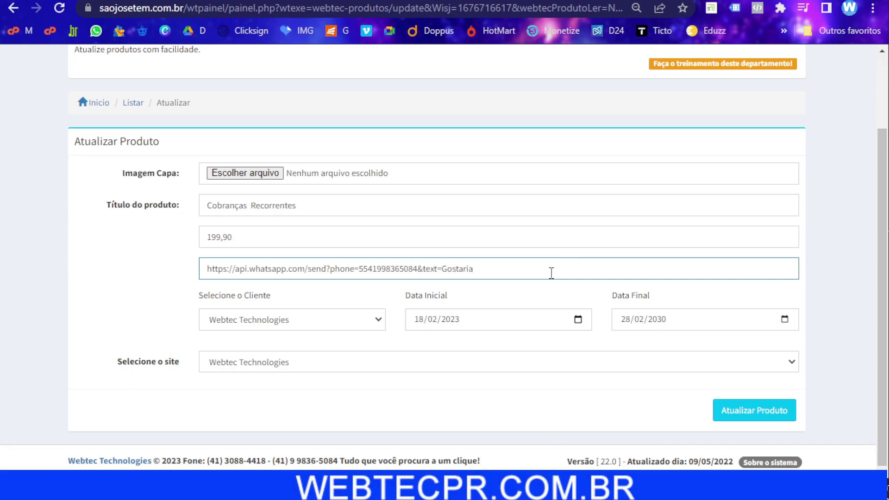
type("mais informações sobre o")
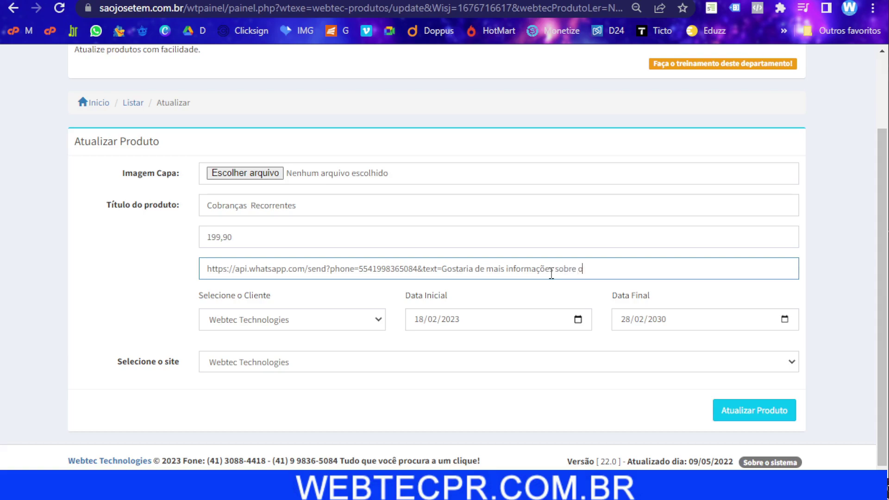
type(" sistema de cobranças")
left_click(734, 417)
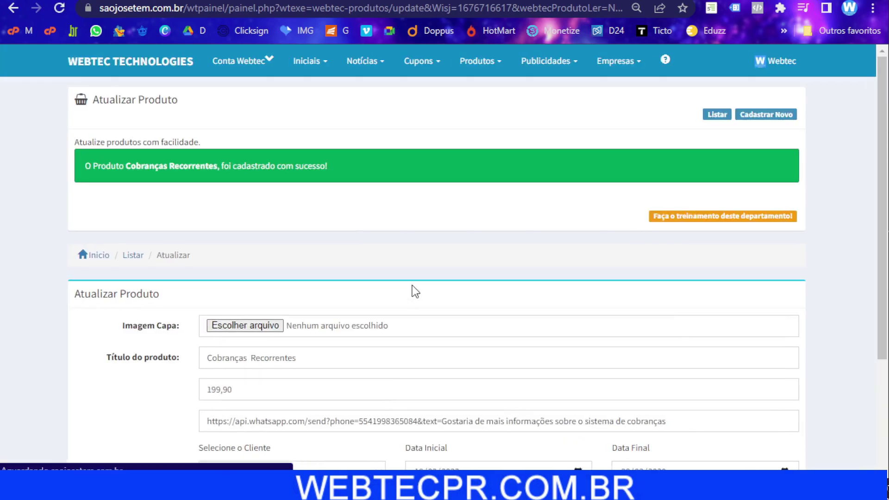
Reload the public Webtec Technologies page and check the link on the Cobranças Recorrentes product.
left_click(371, 0)
scroll(405, 245, "down", 5)
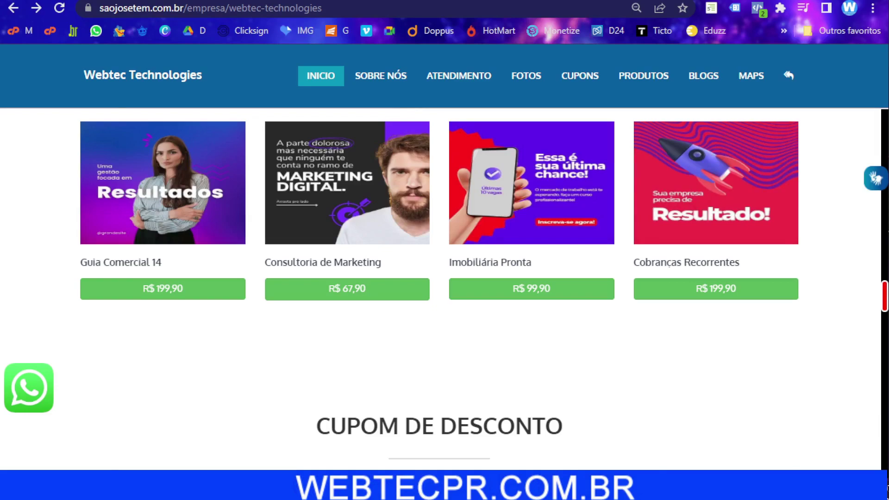
left_click(297, 0)
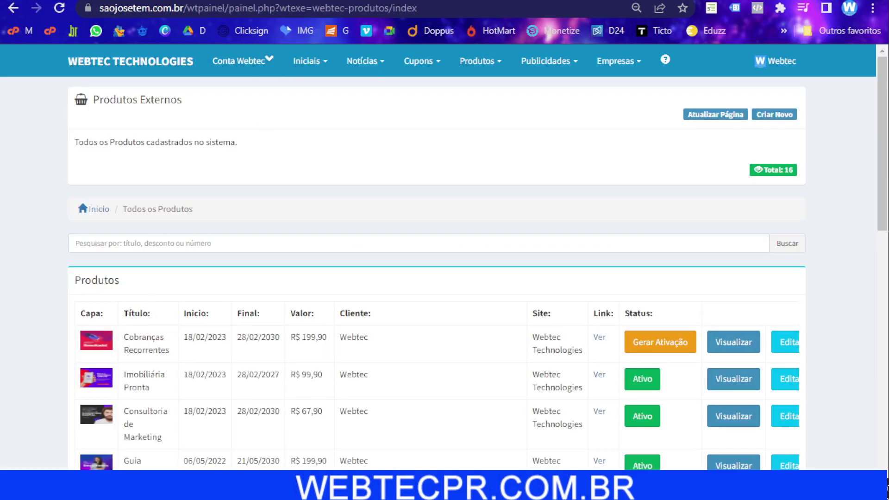
left_click(380, 0)
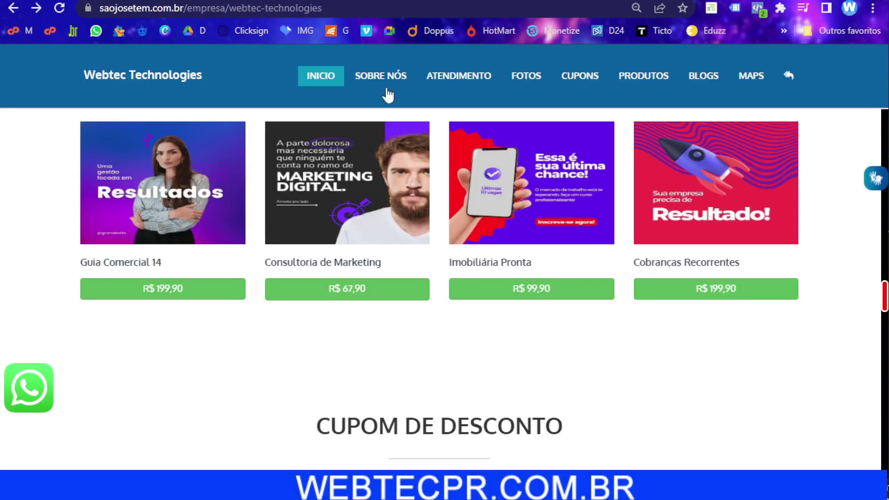
left_click(61, 9)
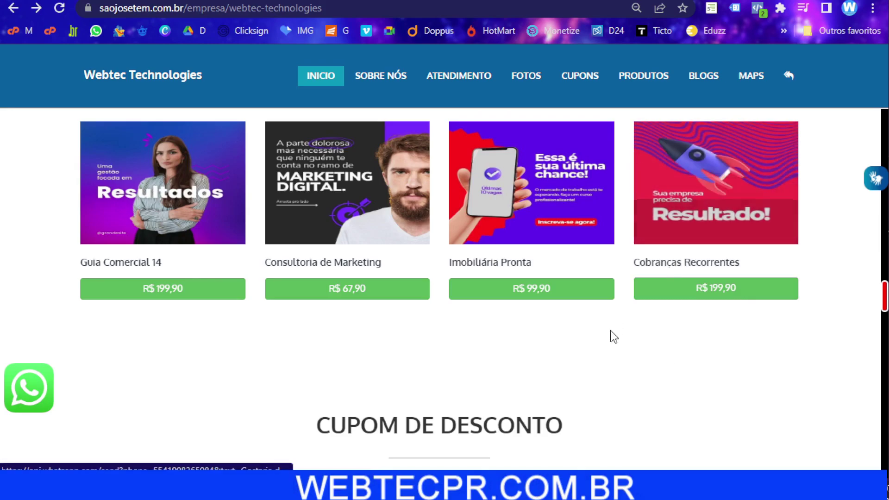
Review the public page's coupons, videos, blog posts, FAQ, exclusive services and contact map, and return to the banner.
scroll(598, 325, "up", 1)
scroll(607, 322, "up", 6)
scroll(252, 318, "down", 14)
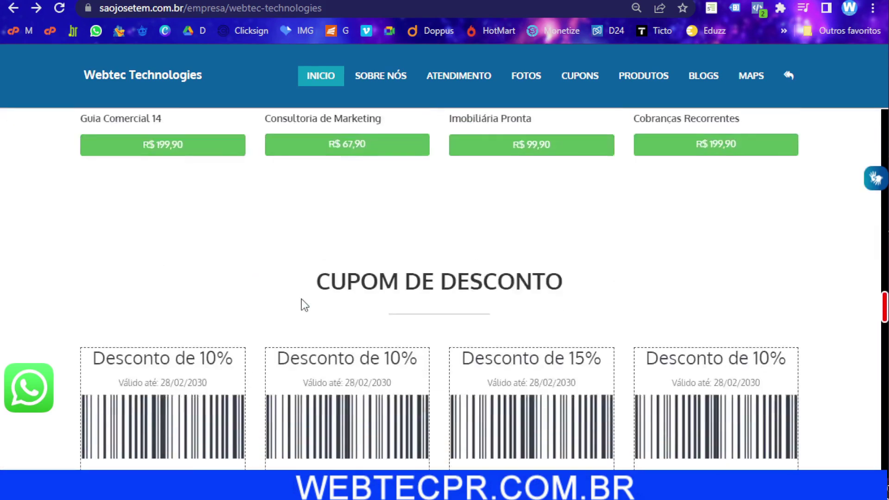
scroll(308, 298, "down", 7)
scroll(490, 274, "up", 12)
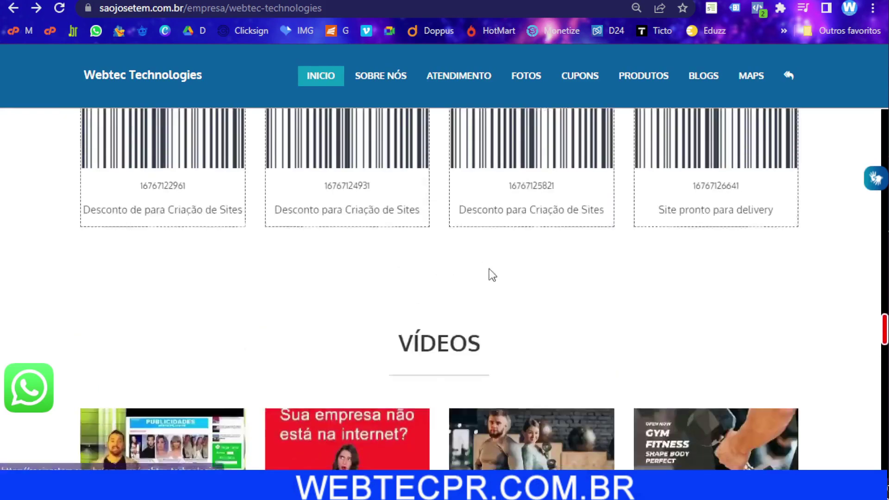
scroll(491, 268, "down", 2)
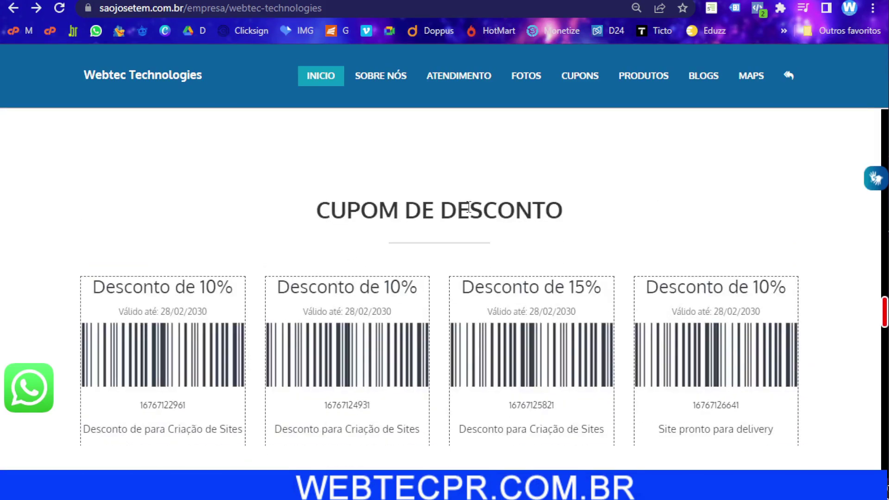
scroll(611, 232, "down", 10)
scroll(647, 229, "down", 5)
scroll(570, 233, "down", 6)
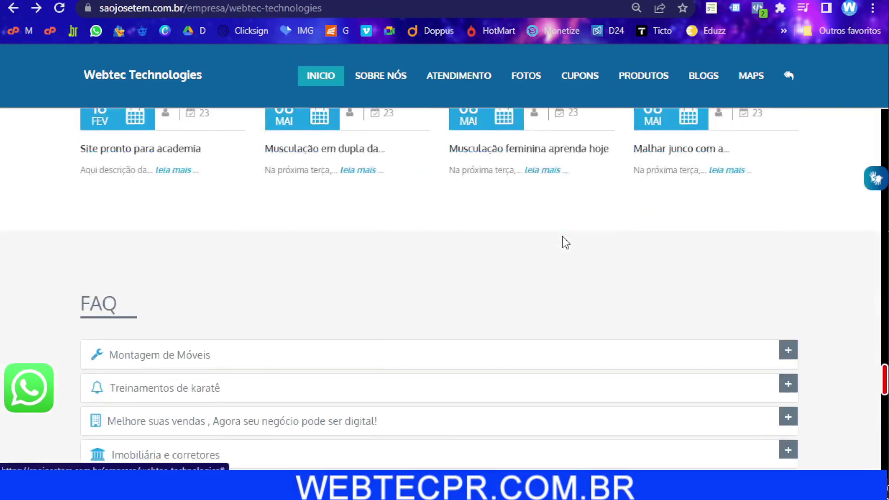
scroll(566, 243, "down", 3)
scroll(301, 232, "down", 6)
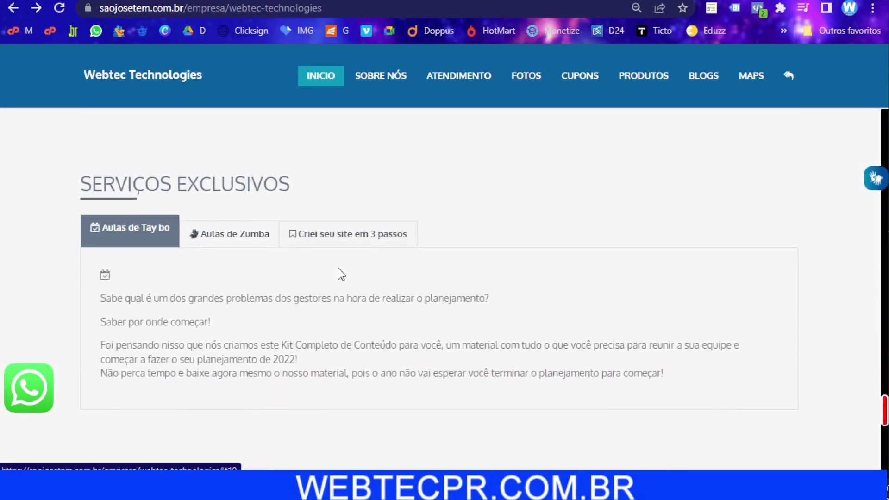
scroll(393, 216, "down", 2)
scroll(393, 212, "down", 7)
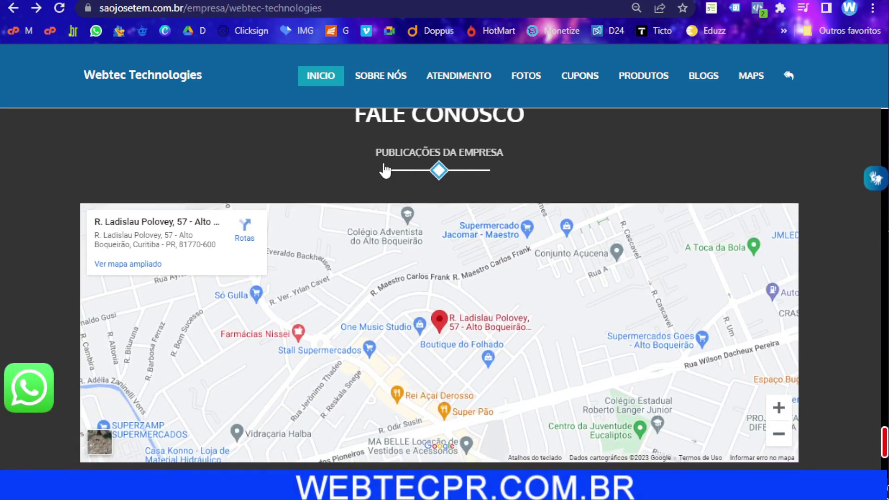
scroll(286, 257, "down", 5)
scroll(285, 257, "down", 1)
scroll(679, 376, "up", 20)
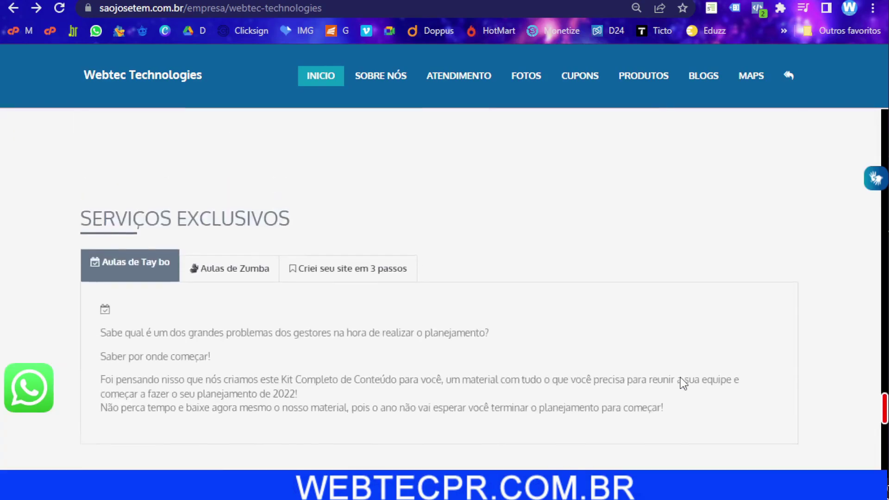
scroll(684, 384, "up", 20)
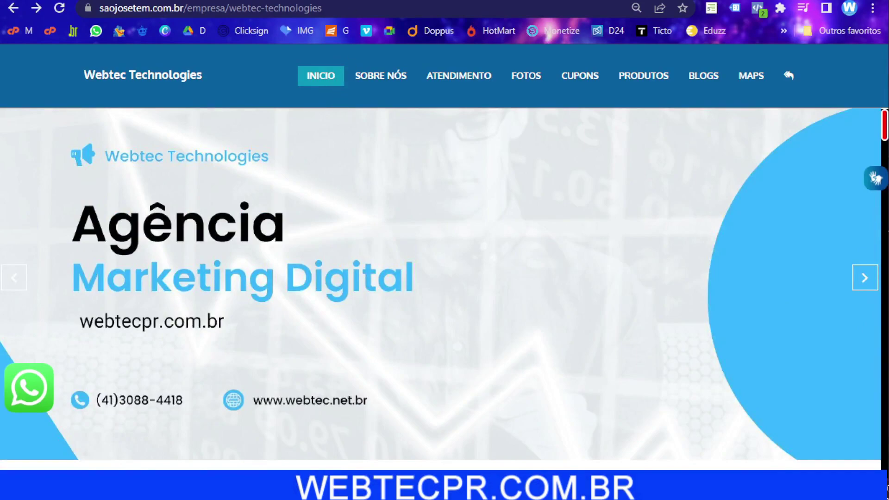
Go back to the admin panel's home, open the client sites' apps and choose Textos Empresa.
left_click(347, 1)
left_click(362, 0)
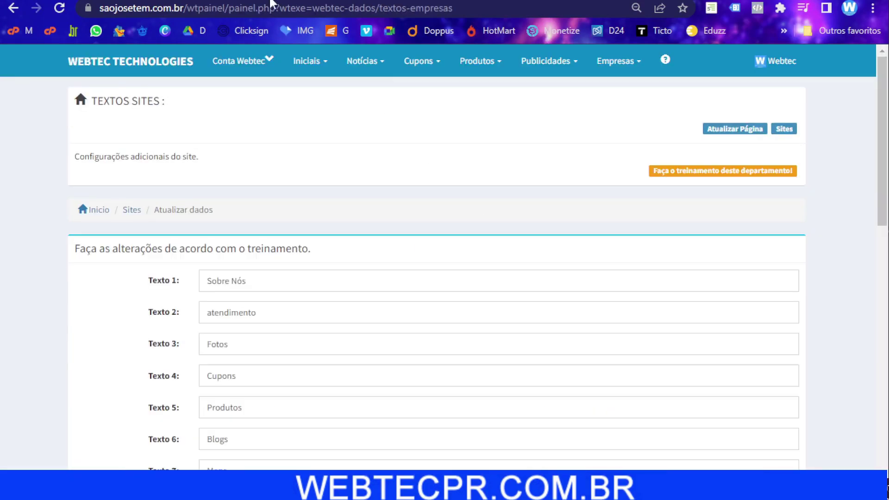
left_click(313, 1)
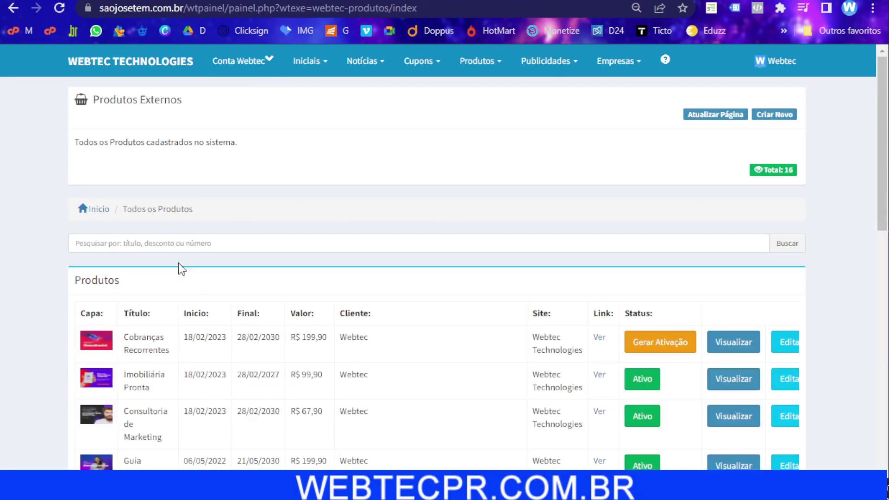
left_click(97, 212)
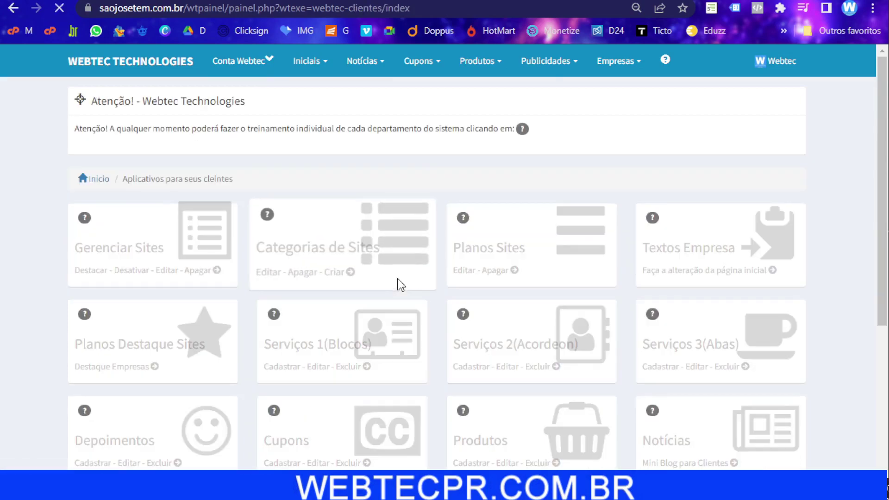
left_click(701, 256)
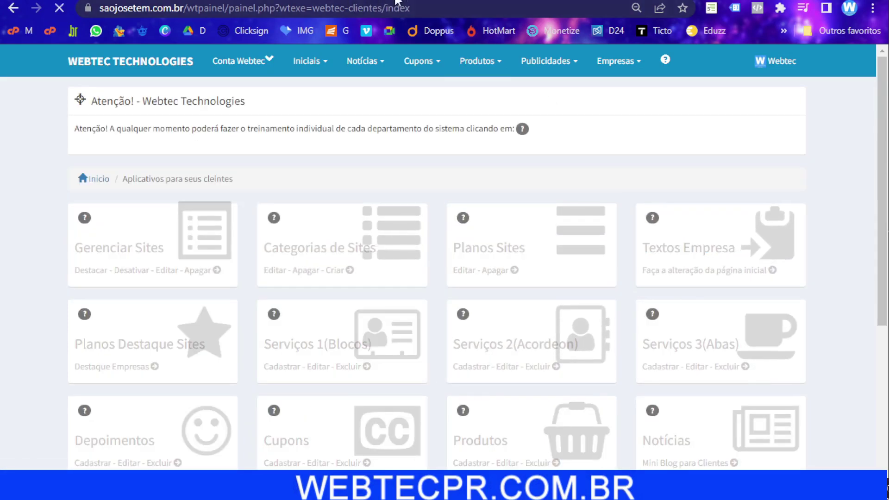
Switch to the public company page and examine its section headings and texts from the opening-hours block to the footer.
scroll(532, 257, "down", 4)
scroll(531, 257, "down", 15)
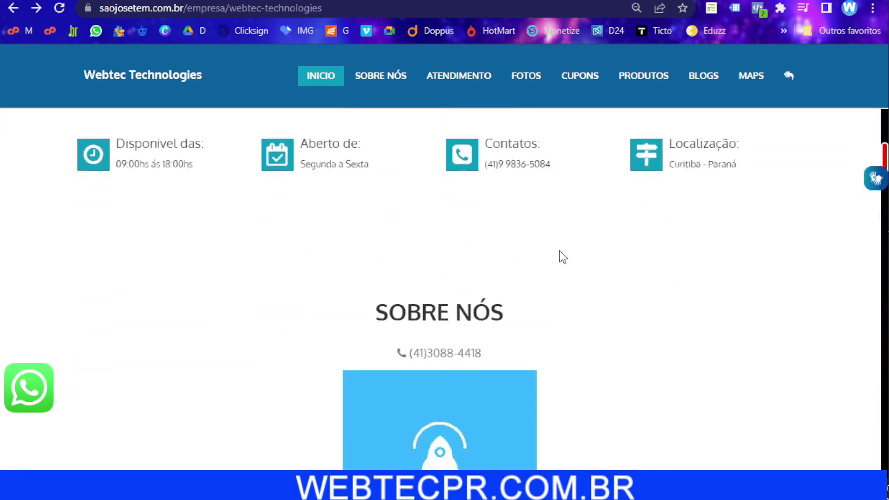
scroll(521, 248, "down", 20)
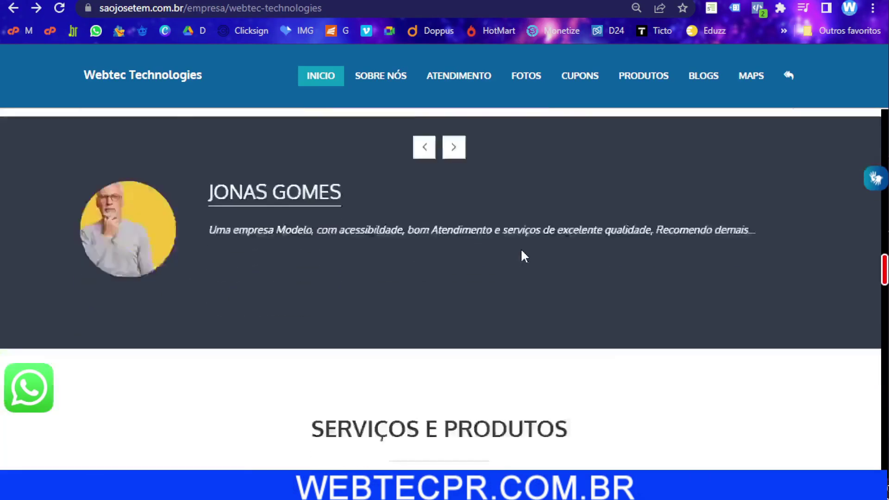
scroll(527, 246, "down", 10)
scroll(527, 245, "up", 7)
scroll(527, 246, "down", 12)
scroll(528, 248, "down", 5)
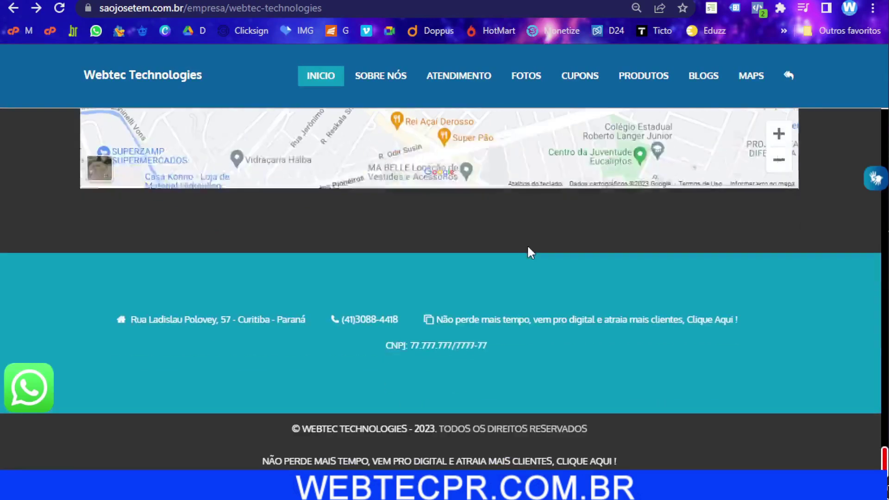
scroll(528, 248, "up", 10)
scroll(528, 248, "up", 12)
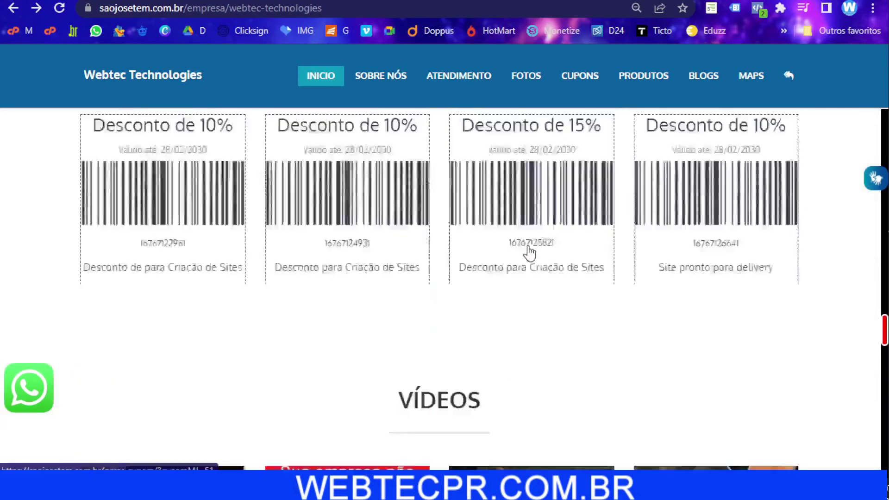